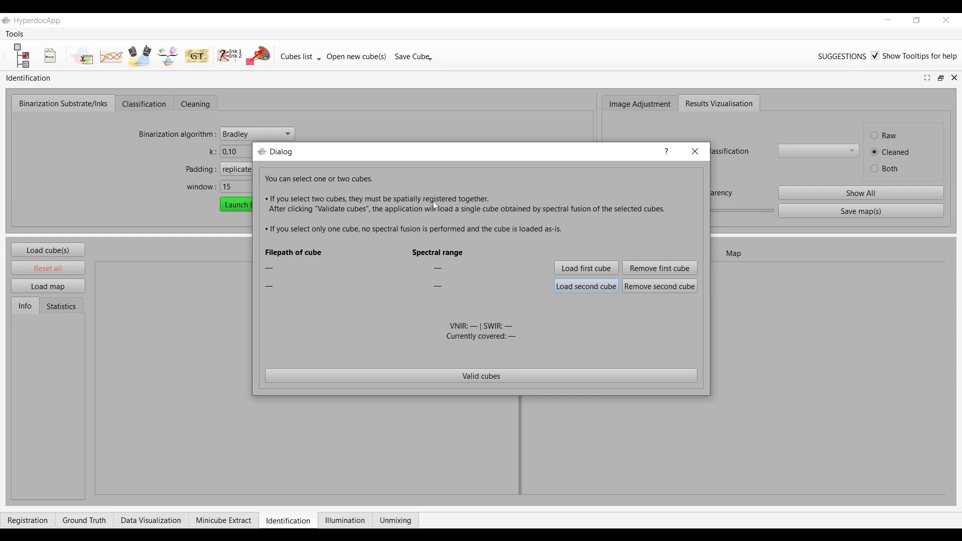
# - Load 01644-VNIR-genealogies.h5 from the identification folder of HYPERDOC Database_TEST as the first cube
pyautogui.click(578, 272)
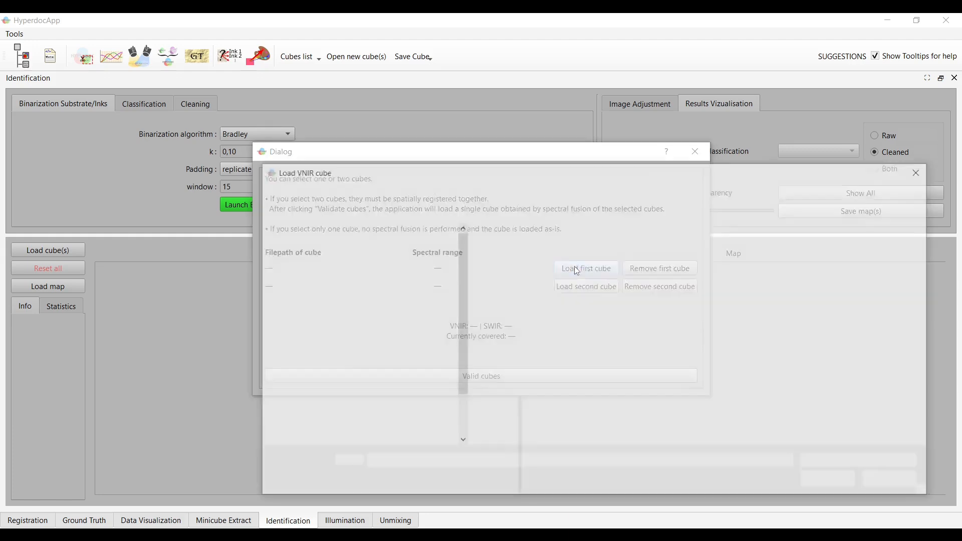
pyautogui.scroll(5, 430, 281)
pyautogui.click(345, 290)
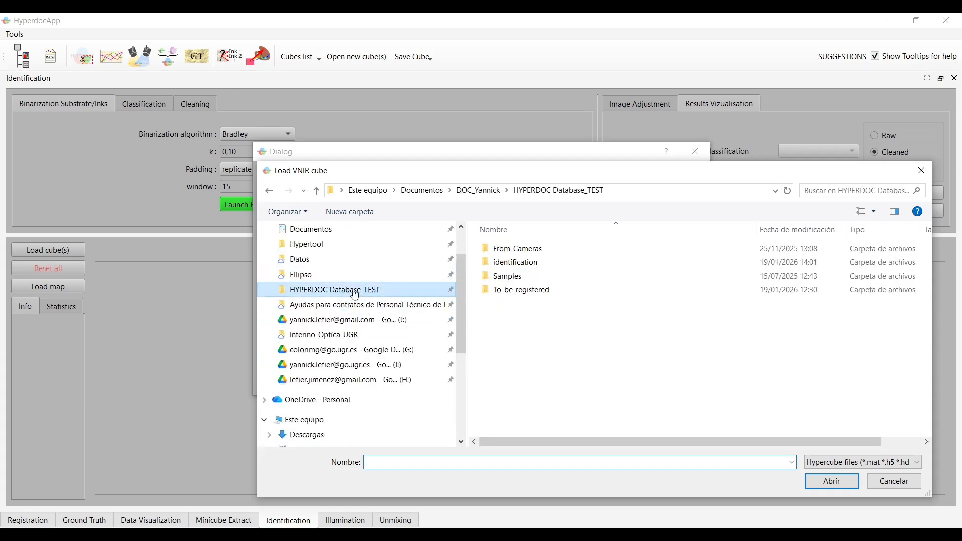
pyautogui.doubleClick(536, 265)
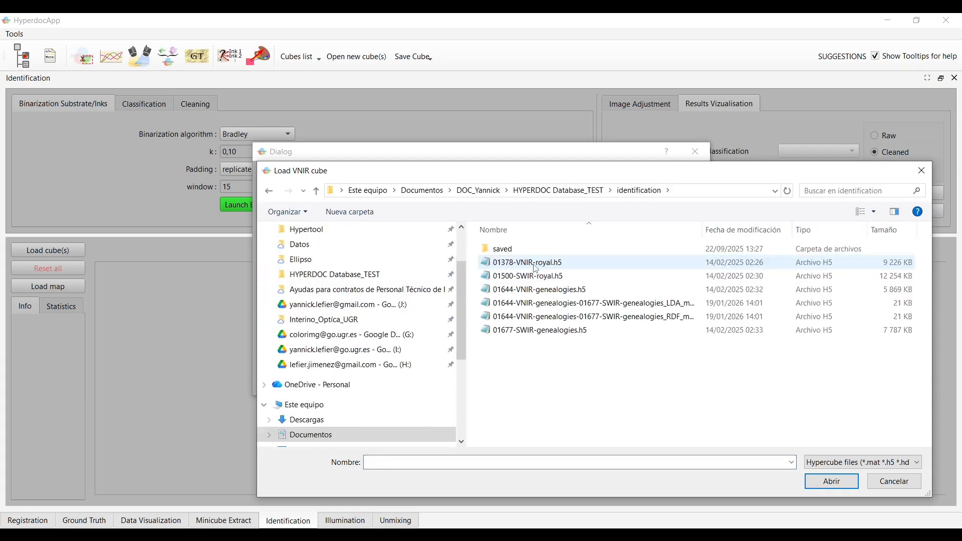
pyautogui.doubleClick(537, 291)
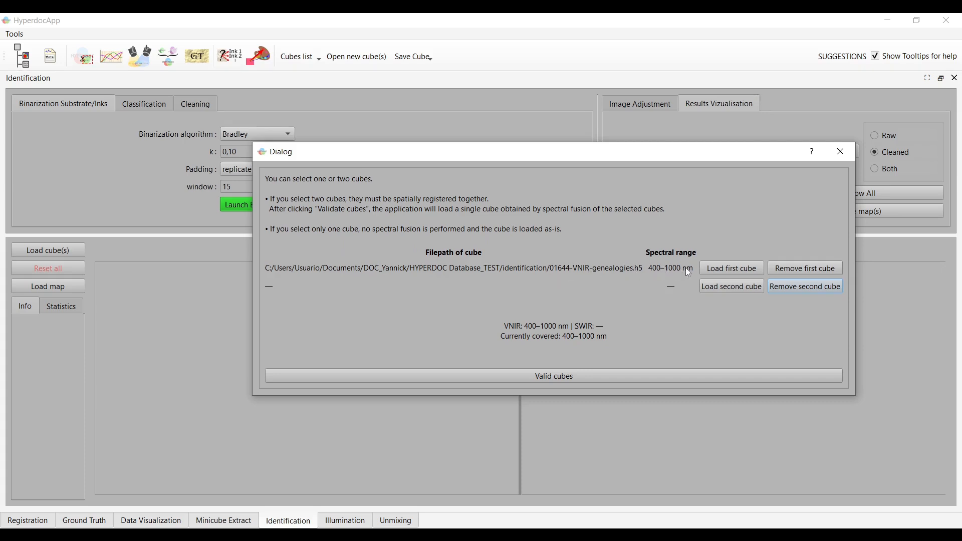
# - Load 01677-SWIR-genealogies.h5 as the second cube and validate the pair for spectral fusion
pyautogui.click(730, 289)
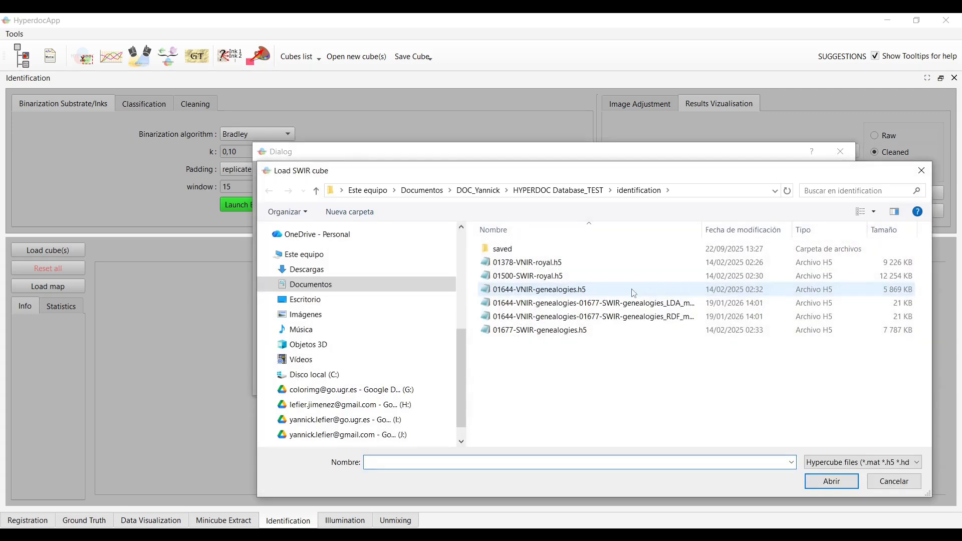
pyautogui.doubleClick(542, 331)
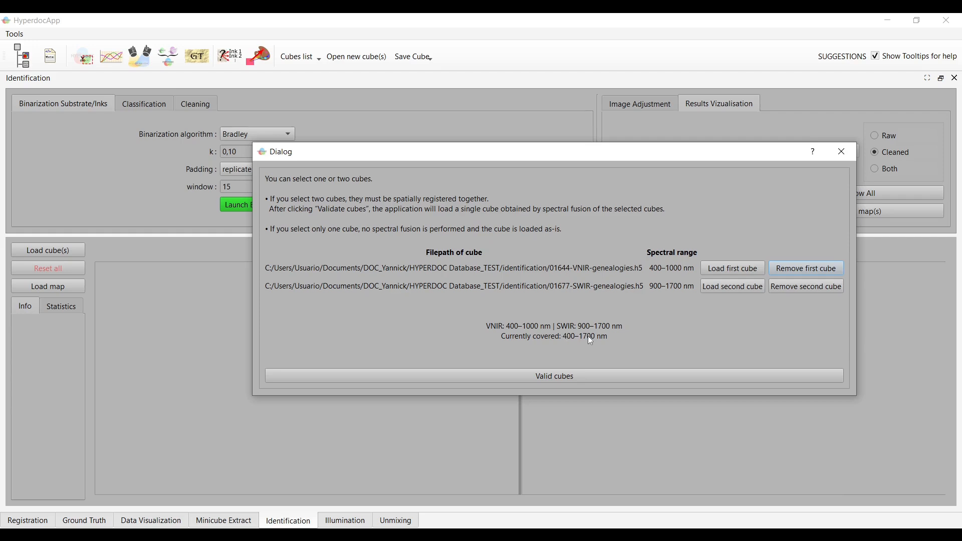
pyautogui.click(555, 377)
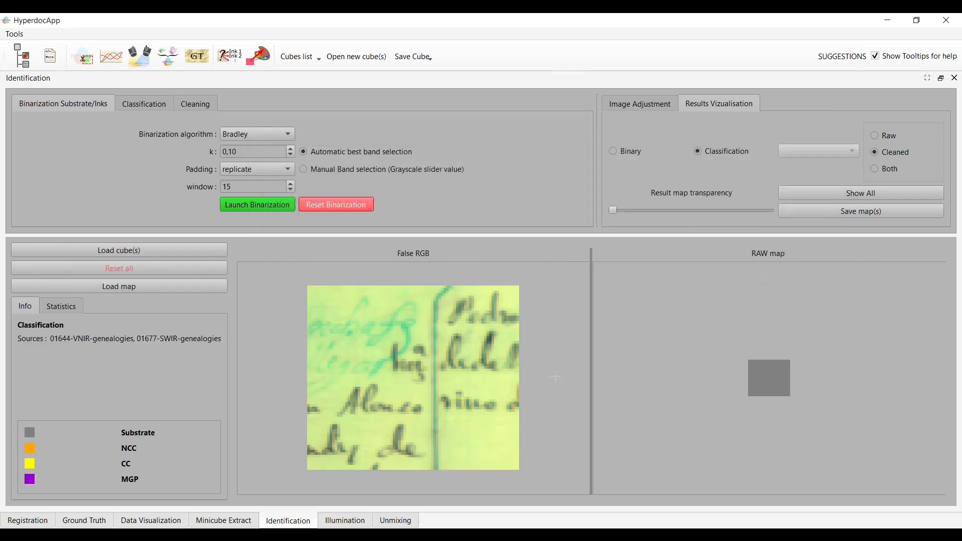
# - Switch the image display to user-defined RGB and set the green band to 989
pyautogui.click(638, 104)
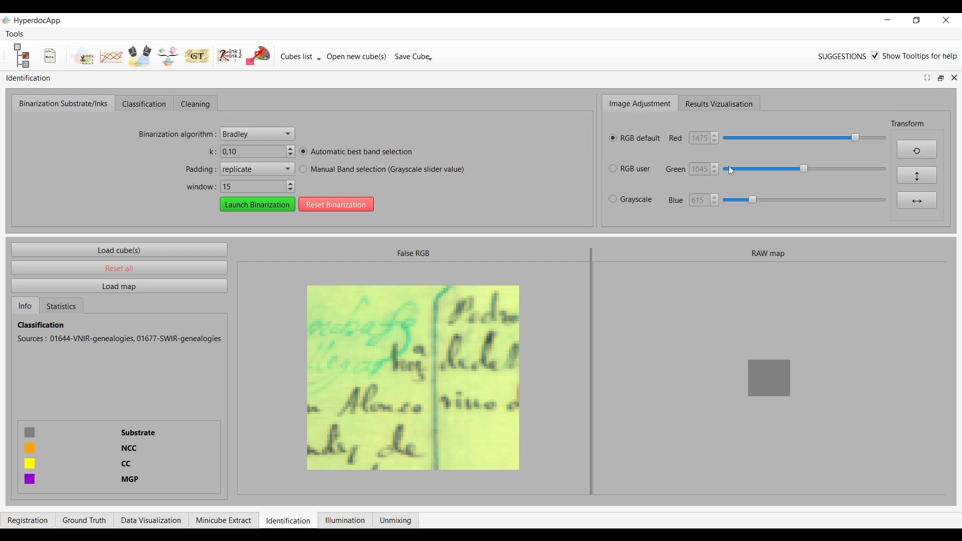
pyautogui.click(632, 169)
pyautogui.moveTo(804, 170)
pyautogui.mouseDown()
pyautogui.moveTo(773, 172)
pyautogui.moveTo(796, 173)
pyautogui.mouseUp()
# - Enable manual band selection, set the grayscale band to 1283 and launch the Bradley binarization
pyautogui.click(320, 169)
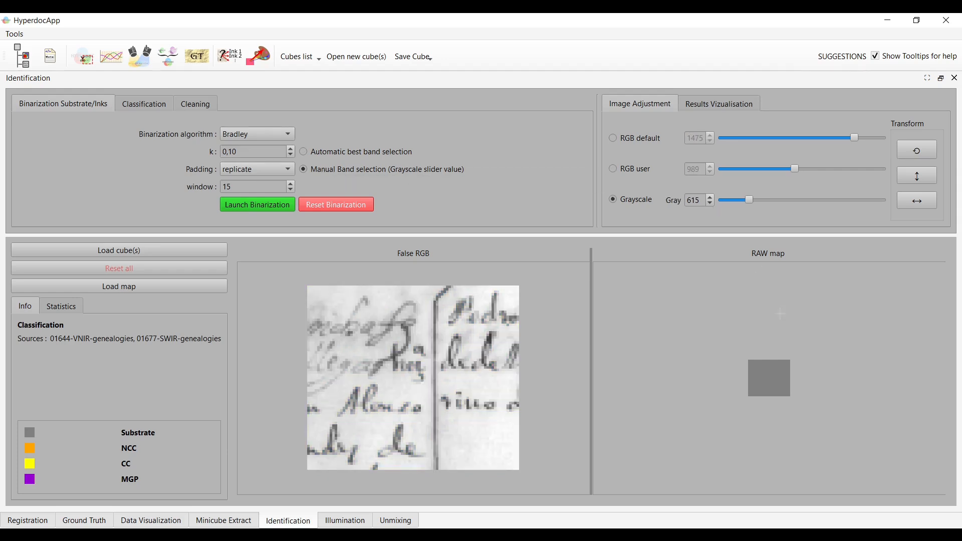
pyautogui.scroll(2, 780, 338)
pyautogui.moveTo(750, 198); pyautogui.dragTo(836, 207)
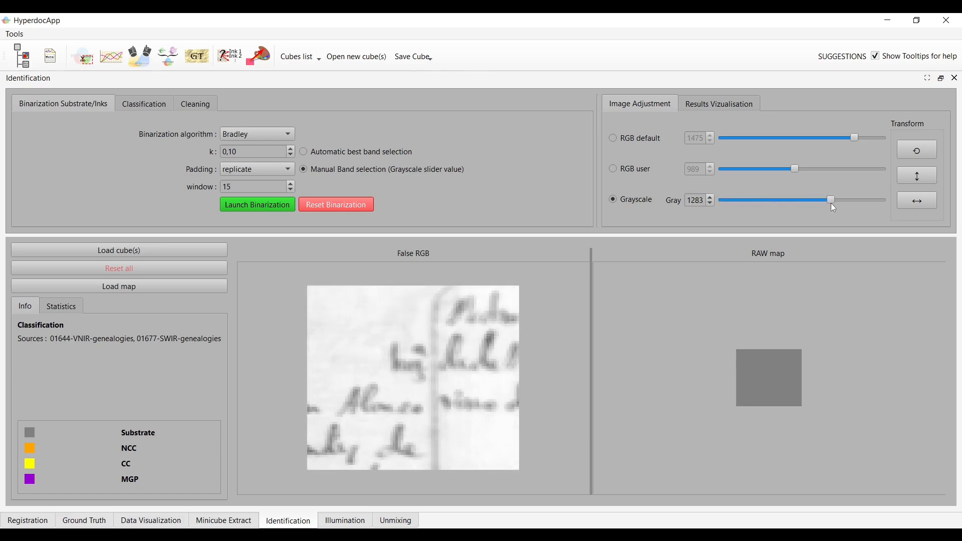
pyautogui.click(263, 209)
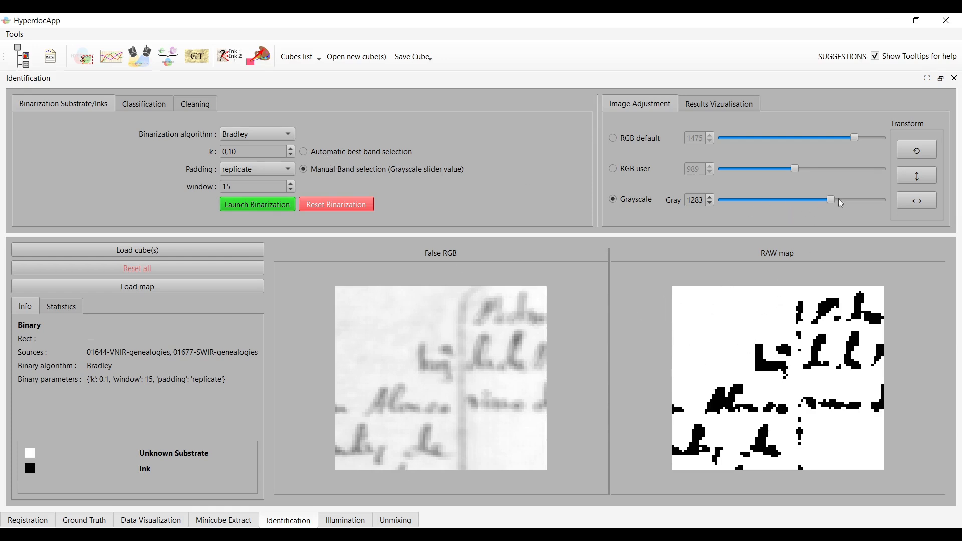
# - Enable automatic best band selection and launch the Bradley binarization again
pyautogui.click(305, 152)
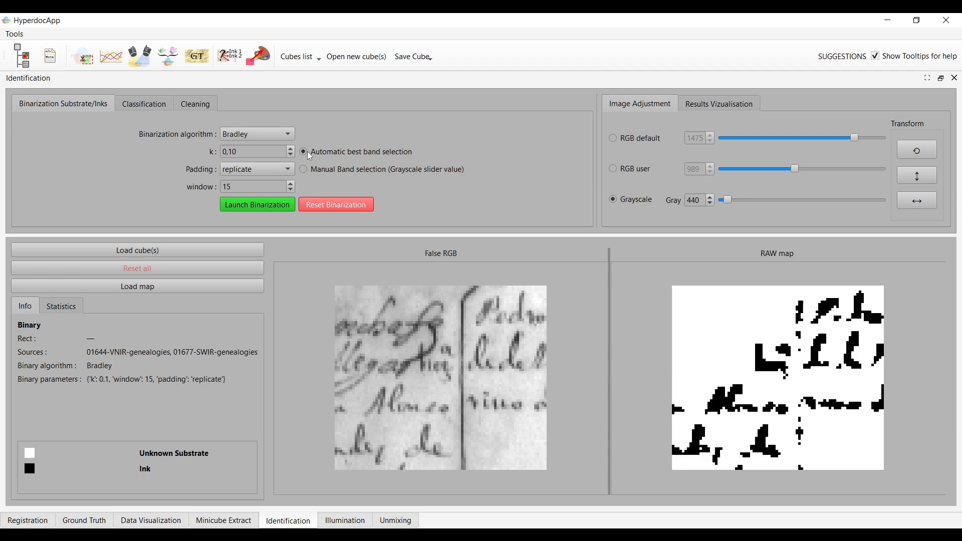
pyautogui.click(242, 205)
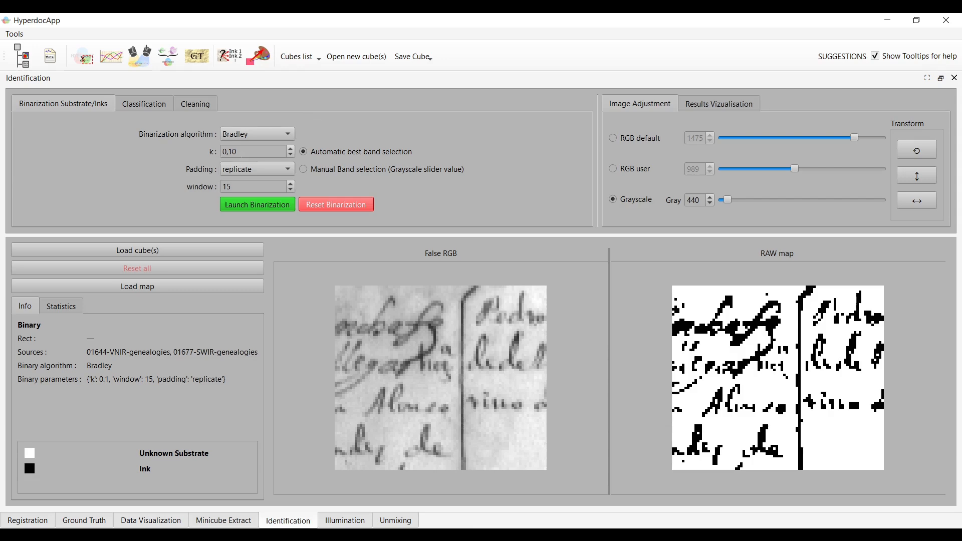
pyautogui.scroll(-1, 246, 151)
# - Keep the Bradley algorithm, set padding to symmetric and window to 12, and relaunch the binarization
pyautogui.click(249, 139)
pyautogui.click(249, 140)
pyautogui.click(248, 136)
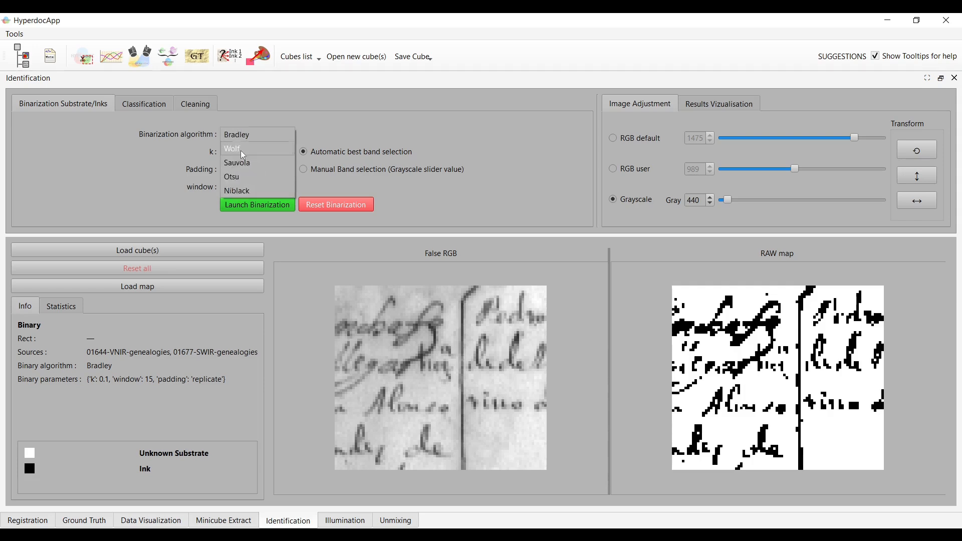
pyautogui.click(245, 135)
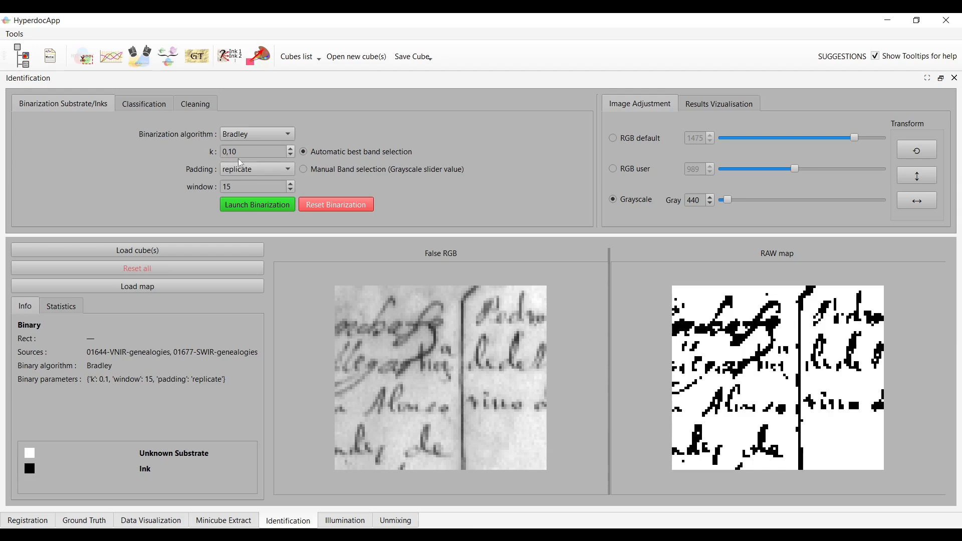
pyautogui.moveTo(242, 179)
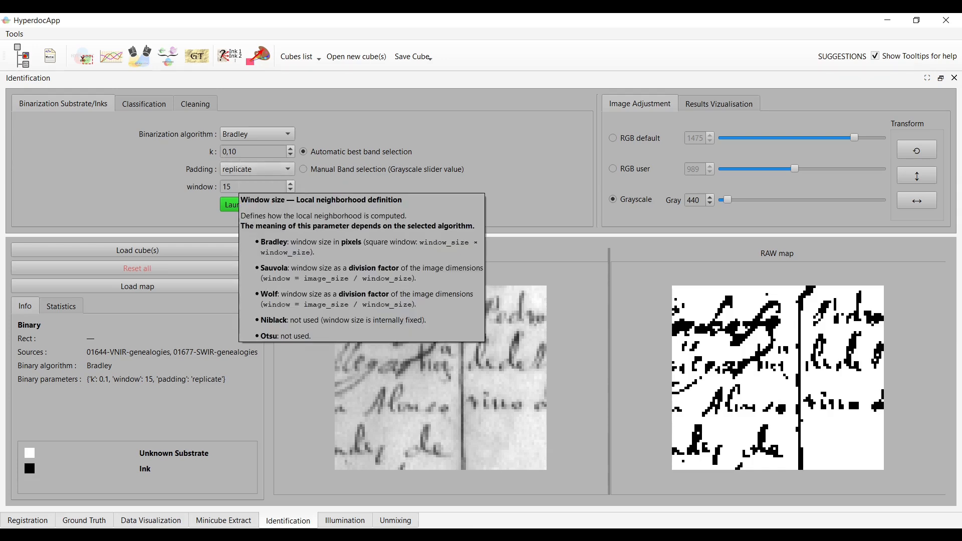
pyautogui.moveTo(242, 162)
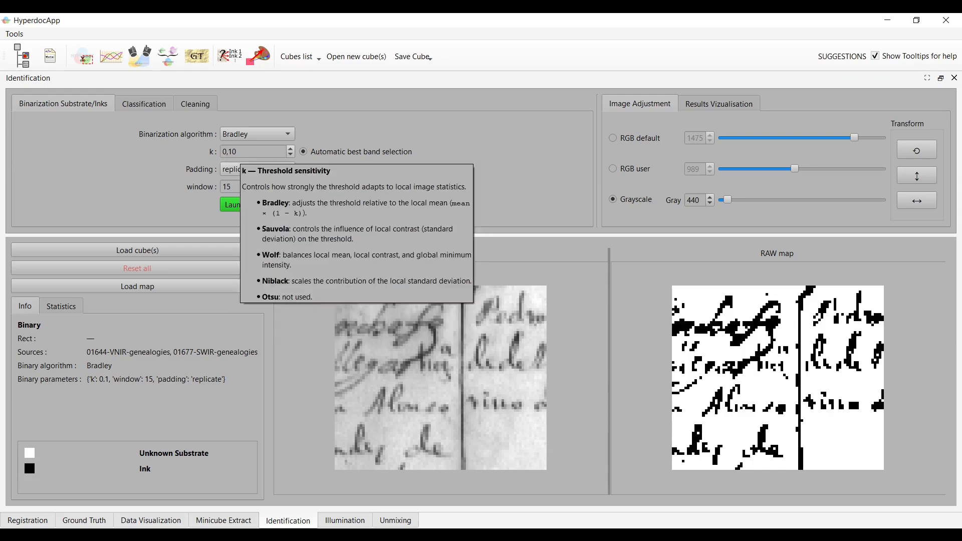
pyautogui.scroll(-1, 273, 171)
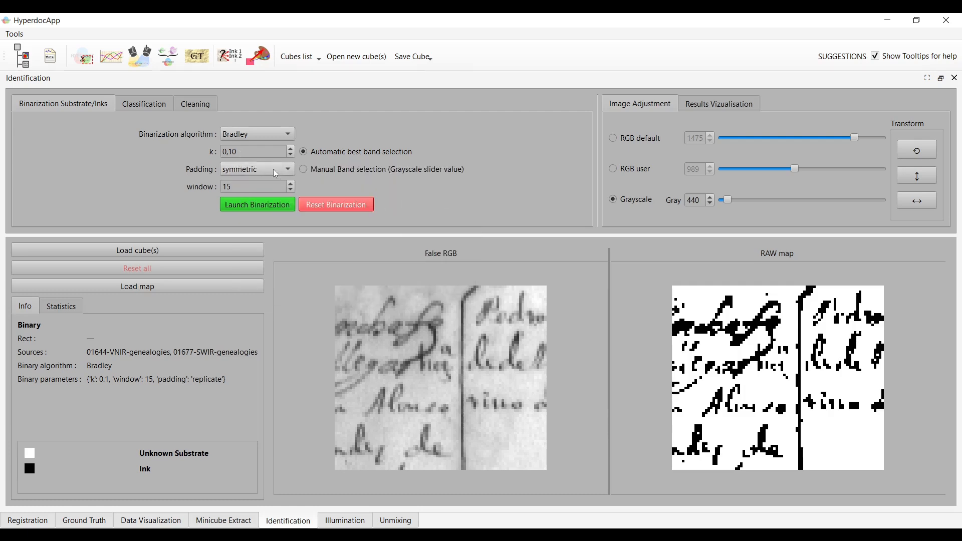
pyautogui.click(255, 200)
pyautogui.scroll(-3, 255, 190)
pyautogui.click(256, 203)
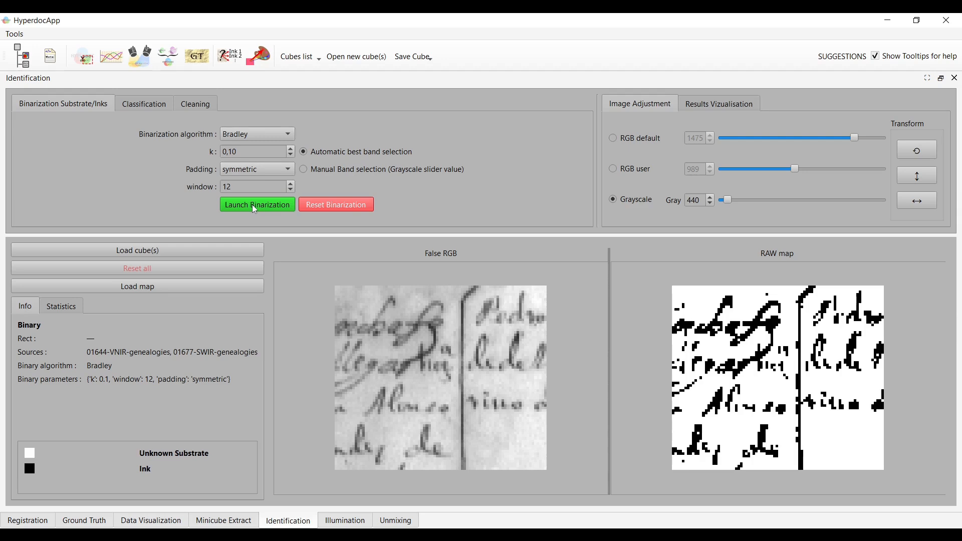
# - Go to the classification stage and add an LDA ink classifier to the queue
pyautogui.click(146, 104)
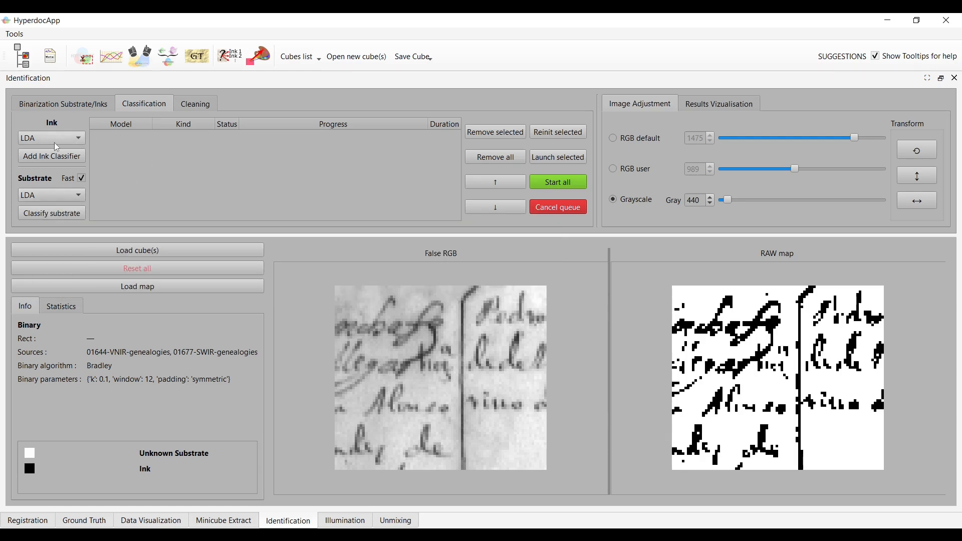
pyautogui.click(37, 142)
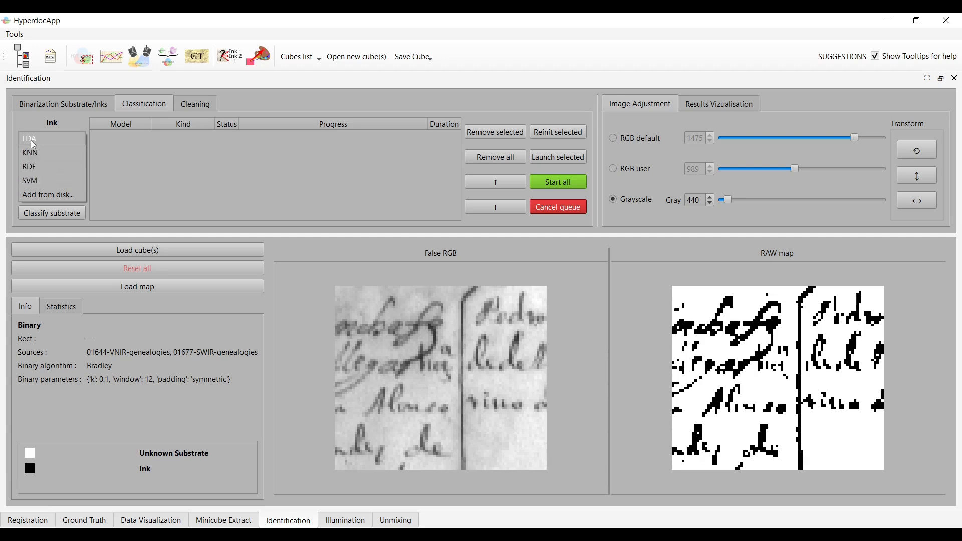
pyautogui.click(34, 142)
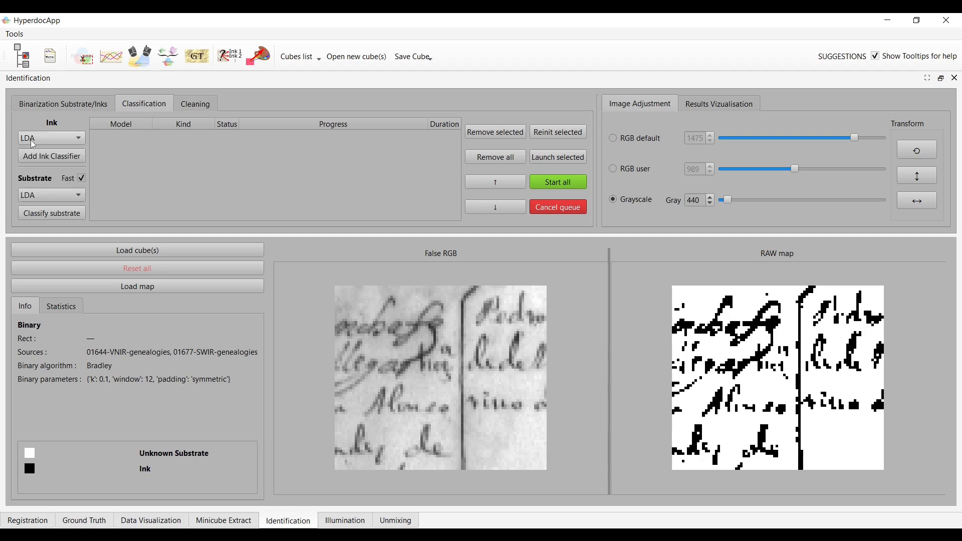
pyautogui.click(61, 143)
pyautogui.click(61, 144)
pyautogui.click(49, 158)
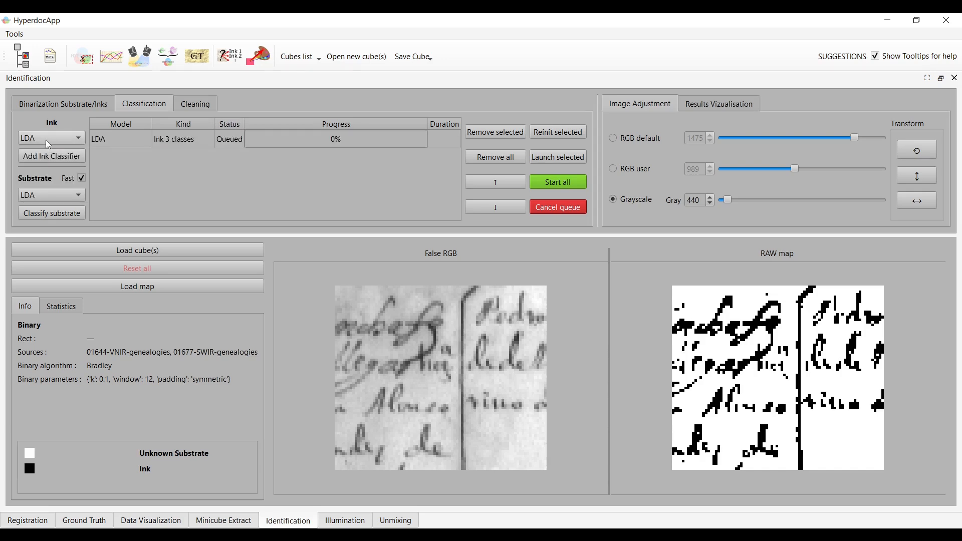
# - Add an RDF ink classifier to the classification queue
pyautogui.click(73, 140)
pyautogui.click(42, 168)
pyautogui.click(48, 160)
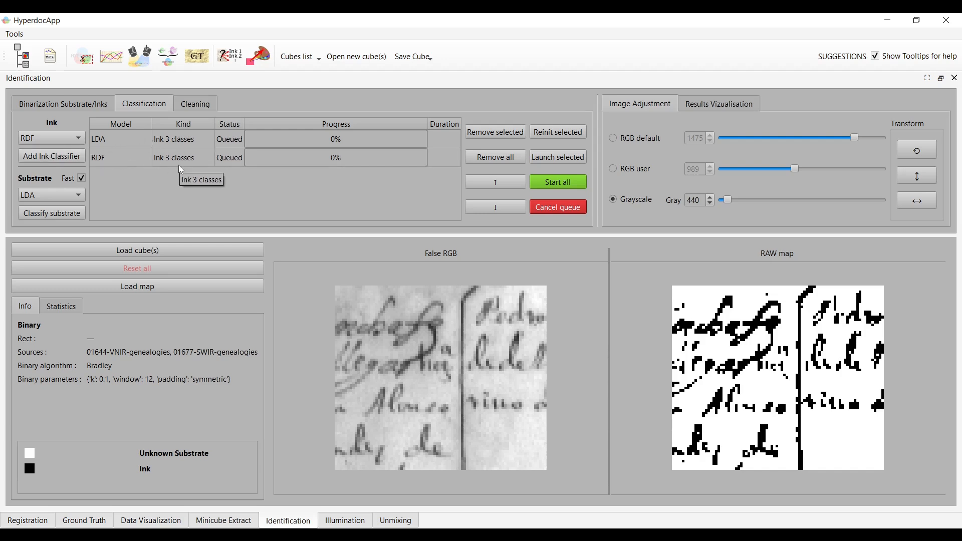
# - Run all queued ink classifiers and bring up the results visualization options
pyautogui.click(558, 184)
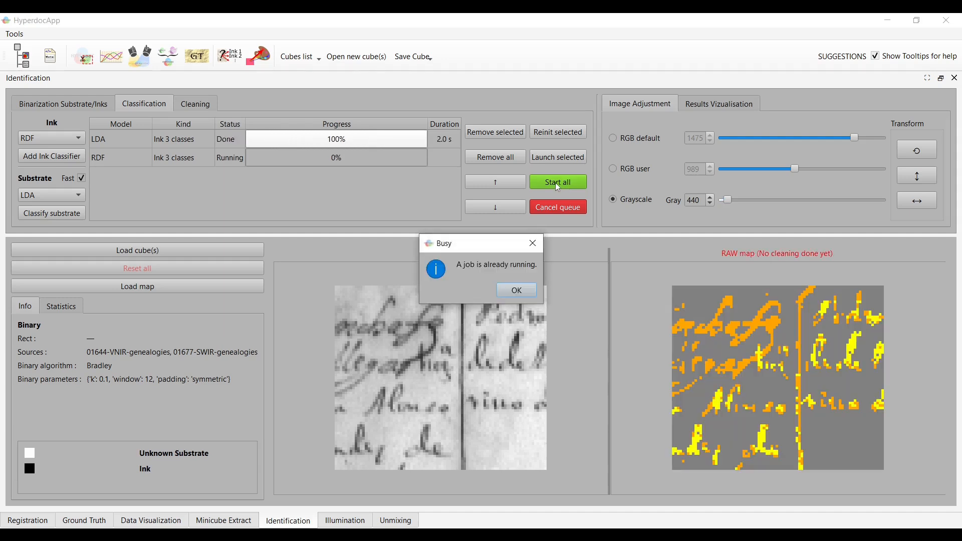
pyautogui.click(516, 290)
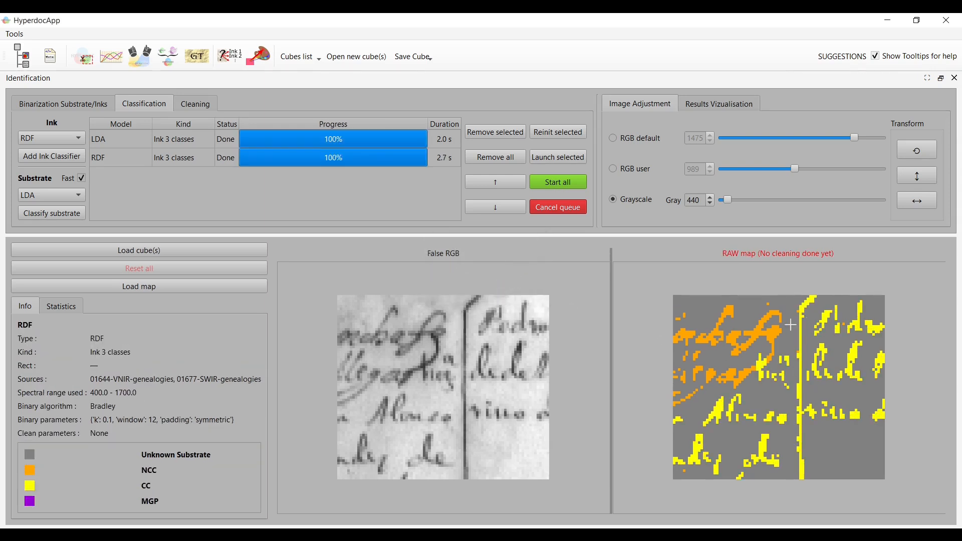
pyautogui.click(702, 107)
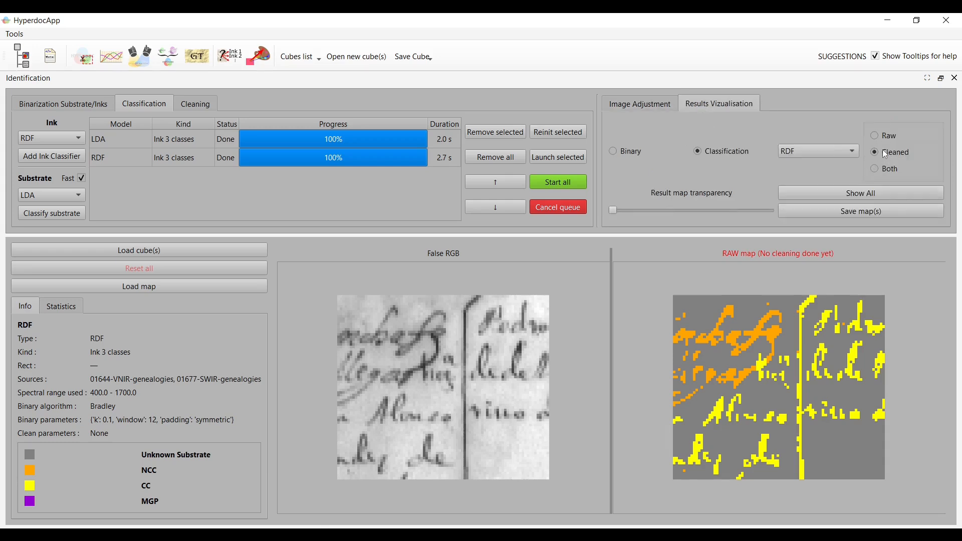
# - Clean the binary, LDA and RDF maps all together using the Balanced preset
pyautogui.click(196, 103)
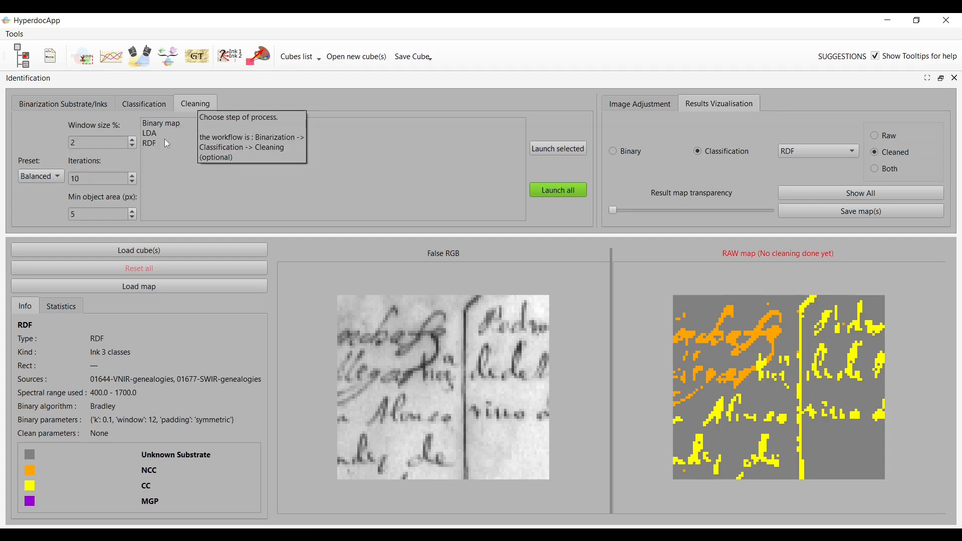
pyautogui.click(40, 175)
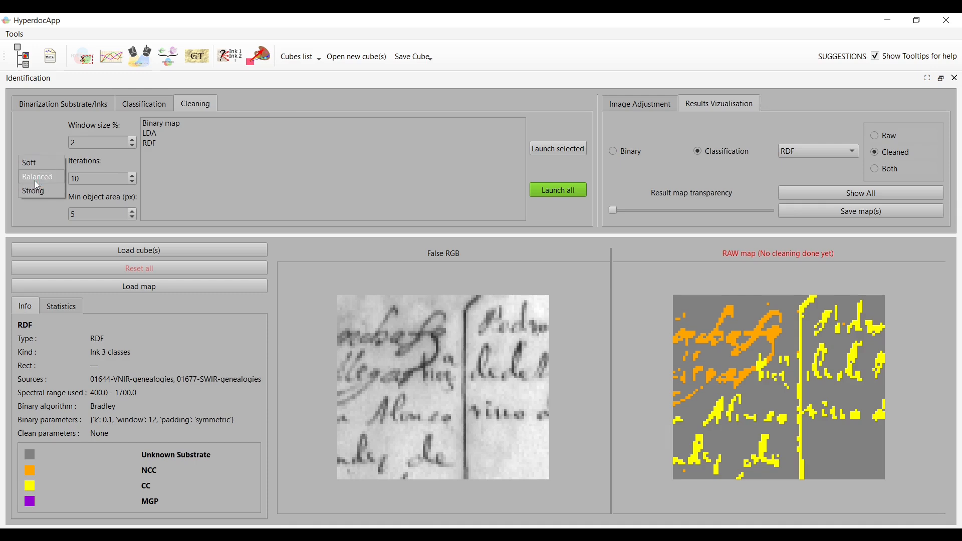
pyautogui.click(34, 180)
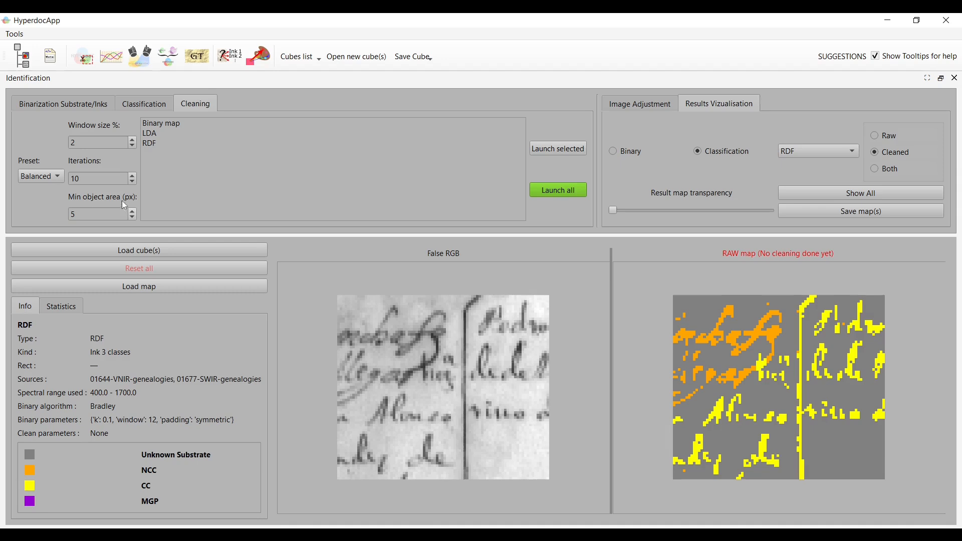
pyautogui.click(565, 191)
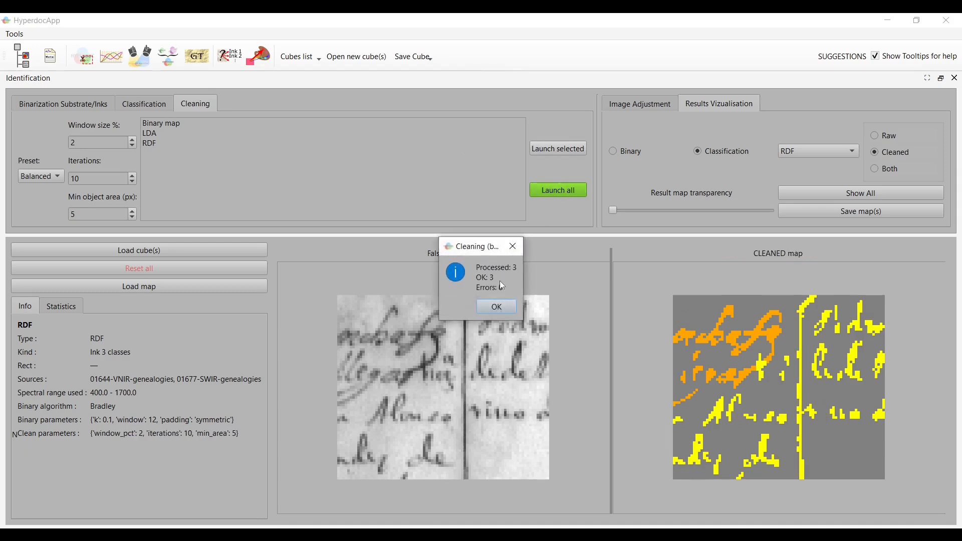
pyautogui.click(497, 307)
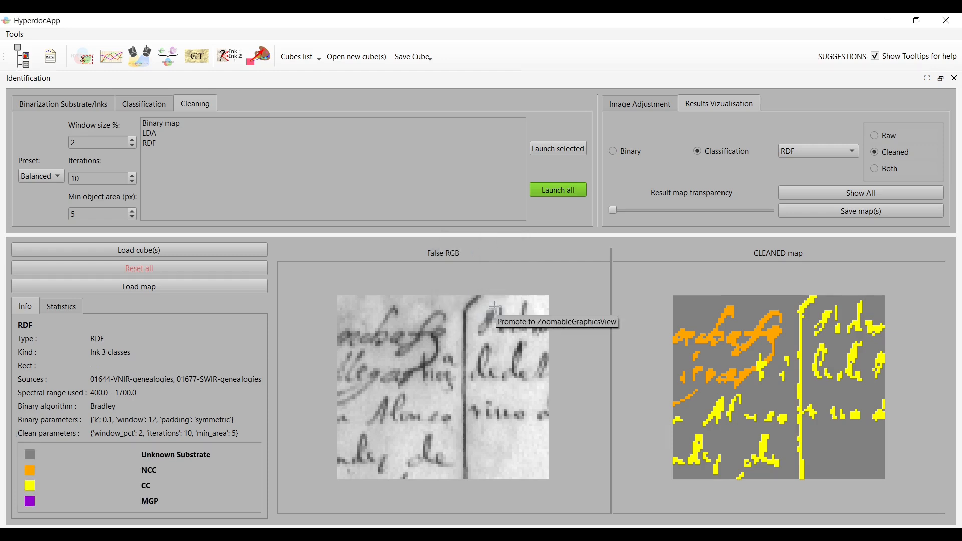
# - Show the raw and cleaned maps side by side, viewing the LDA classification and returning to RDF
pyautogui.click(883, 170)
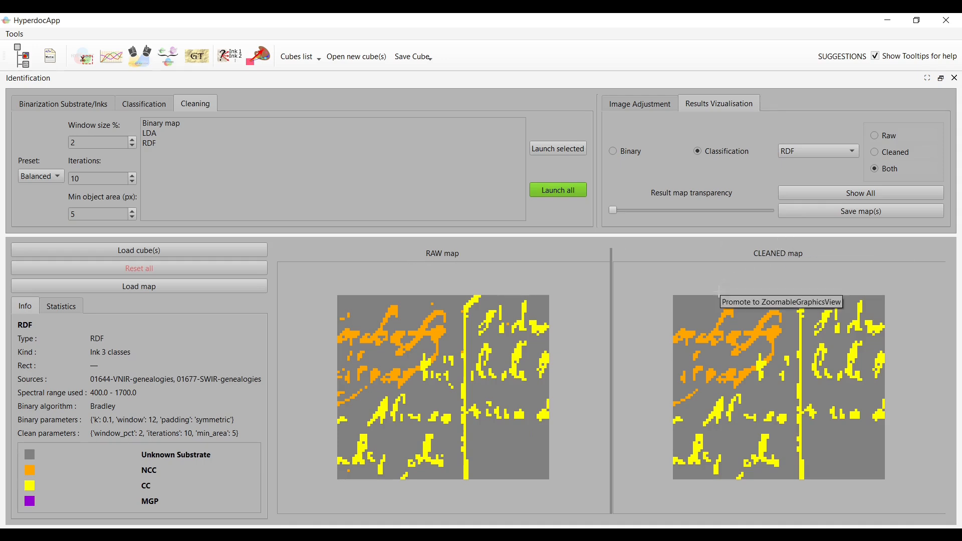
pyautogui.click(842, 150)
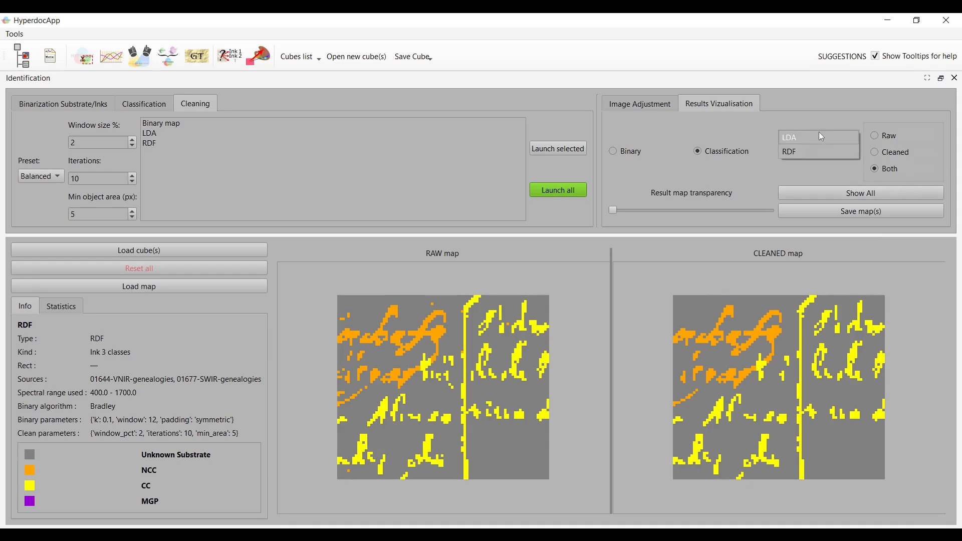
pyautogui.click(819, 135)
pyautogui.click(820, 149)
pyautogui.click(817, 161)
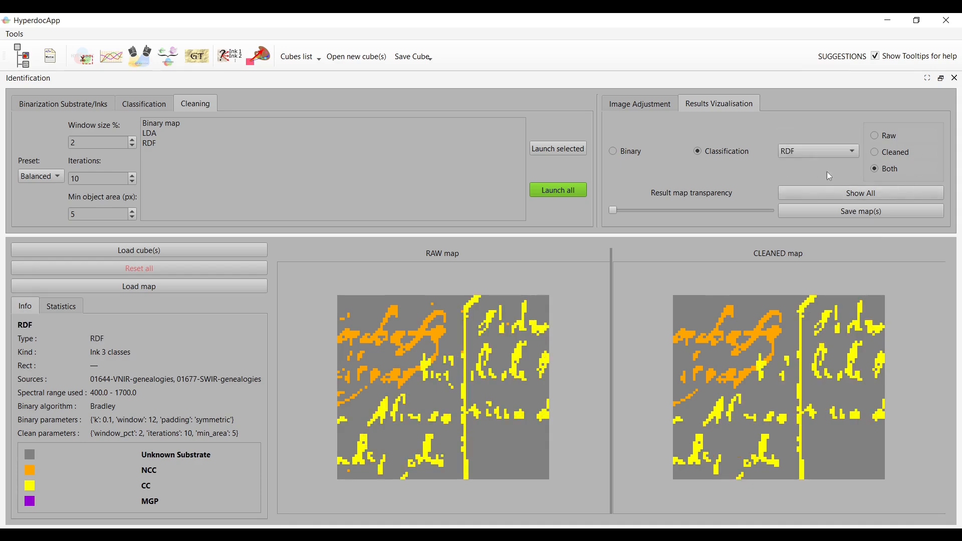
# - Review the raw and cleaned maps of all classification results in one overview, and close it
pyautogui.click(867, 196)
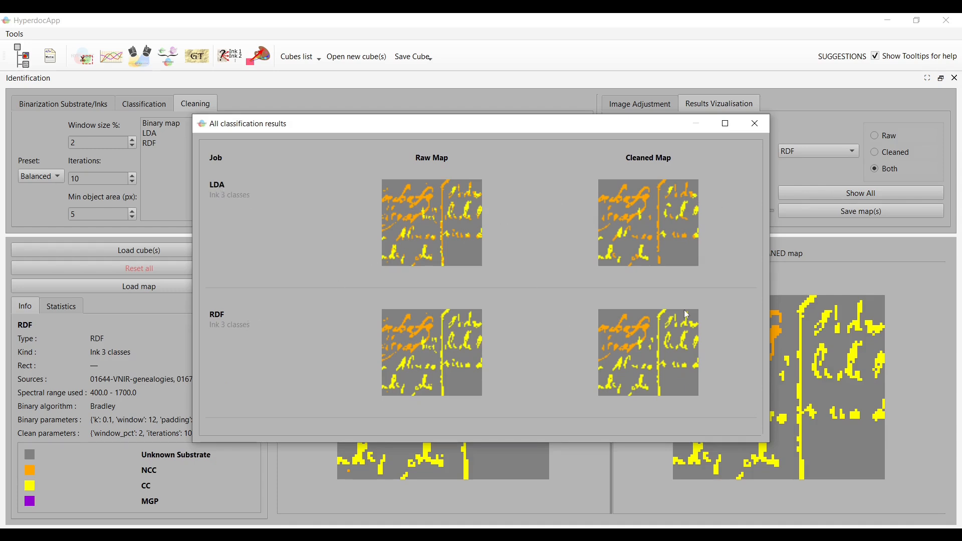
pyautogui.click(753, 124)
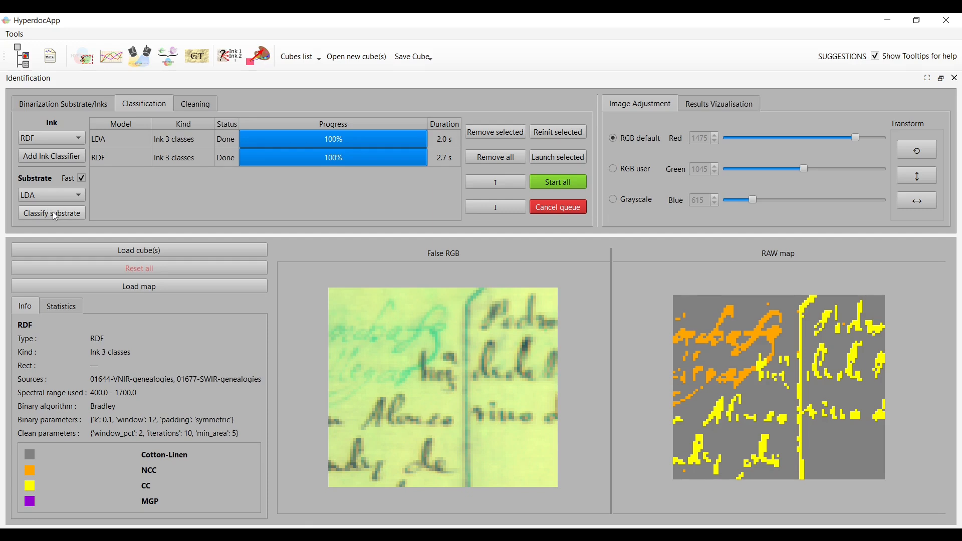
# - Classify the substrate in fast mode with the LDA model and again with the RDF model
pyautogui.click(72, 217)
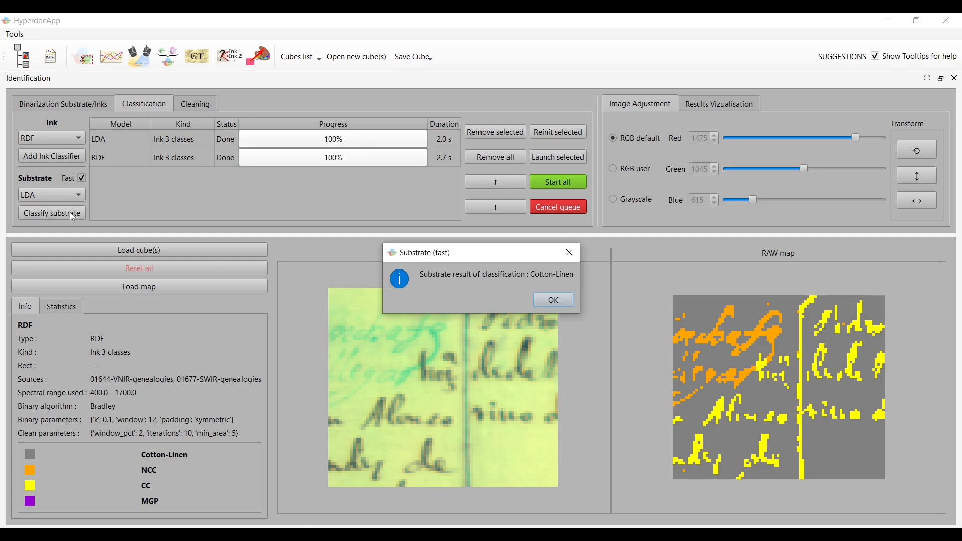
pyautogui.click(553, 299)
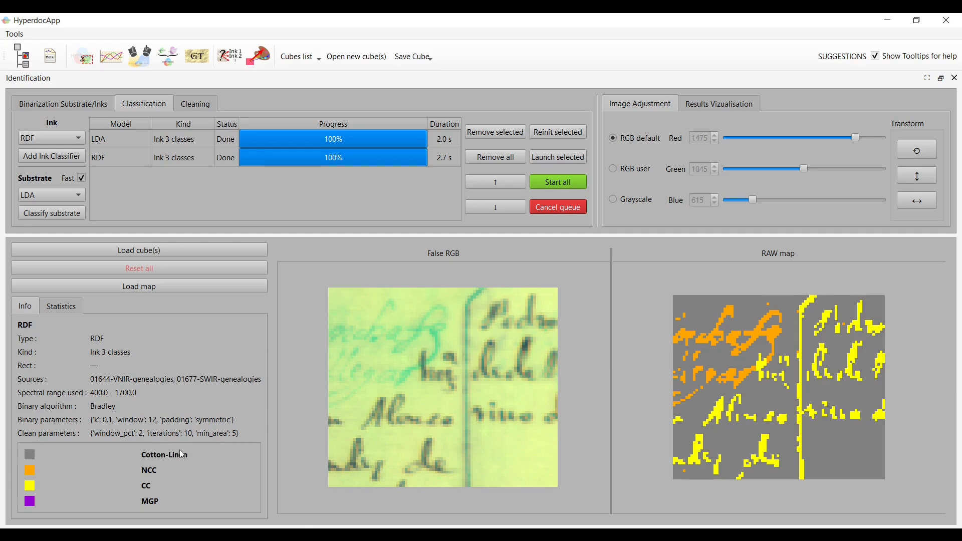
pyautogui.click(50, 196)
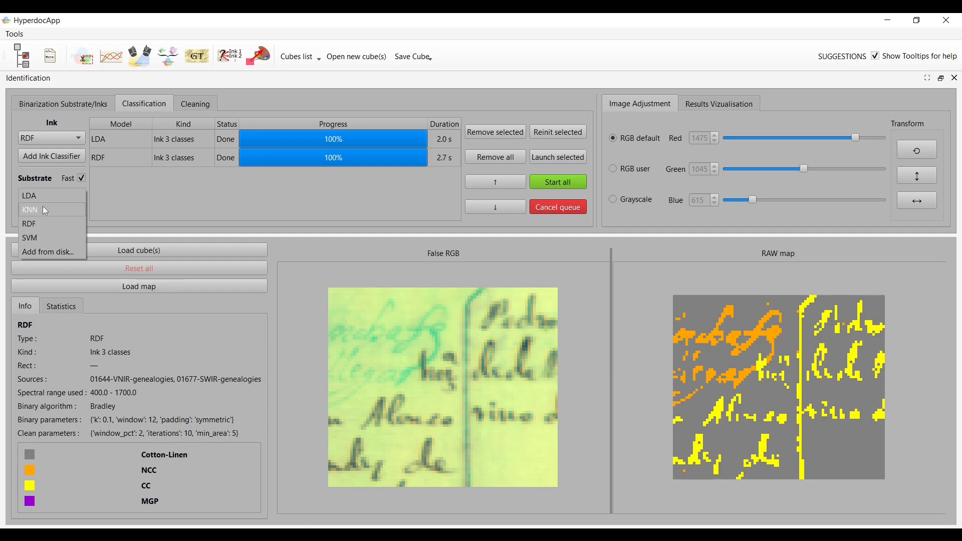
pyautogui.click(40, 222)
pyautogui.click(41, 214)
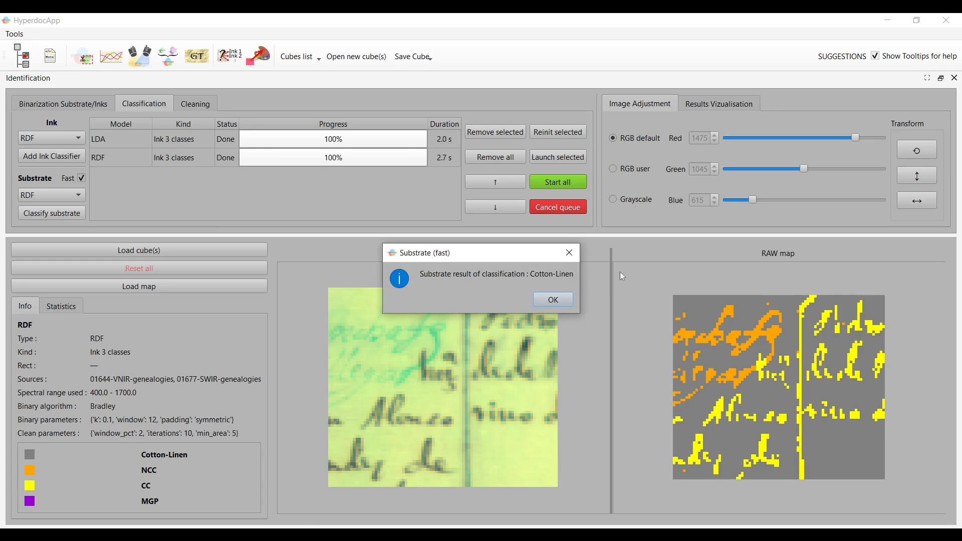
pyautogui.click(554, 300)
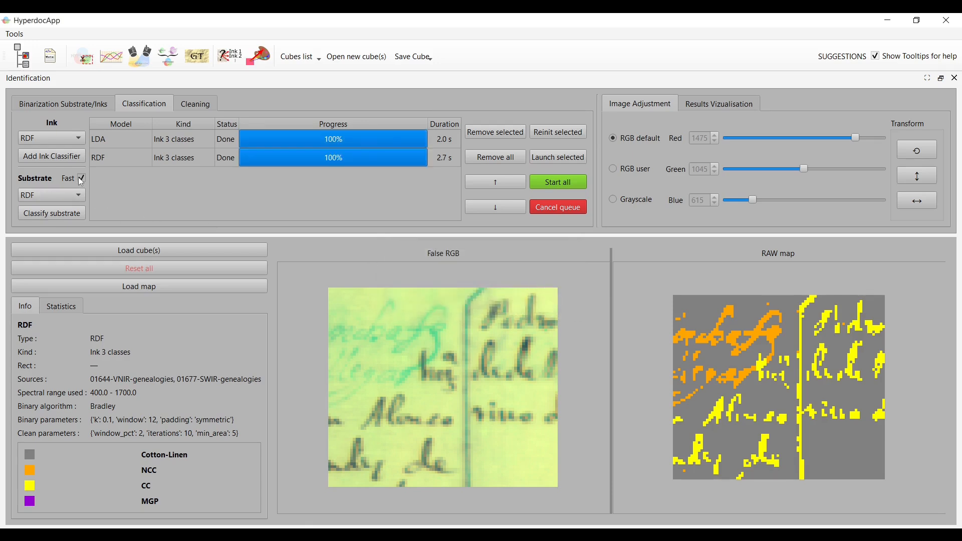
# - Disable fast mode and classify the substrate over all its pixels with the RDF model
pyautogui.moveTo(81, 181)
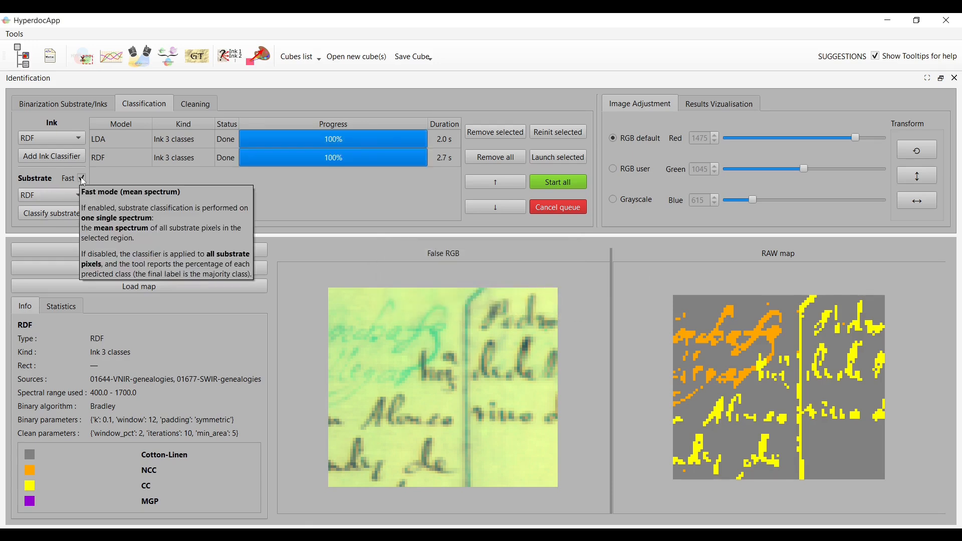
pyautogui.click(81, 179)
pyautogui.click(44, 215)
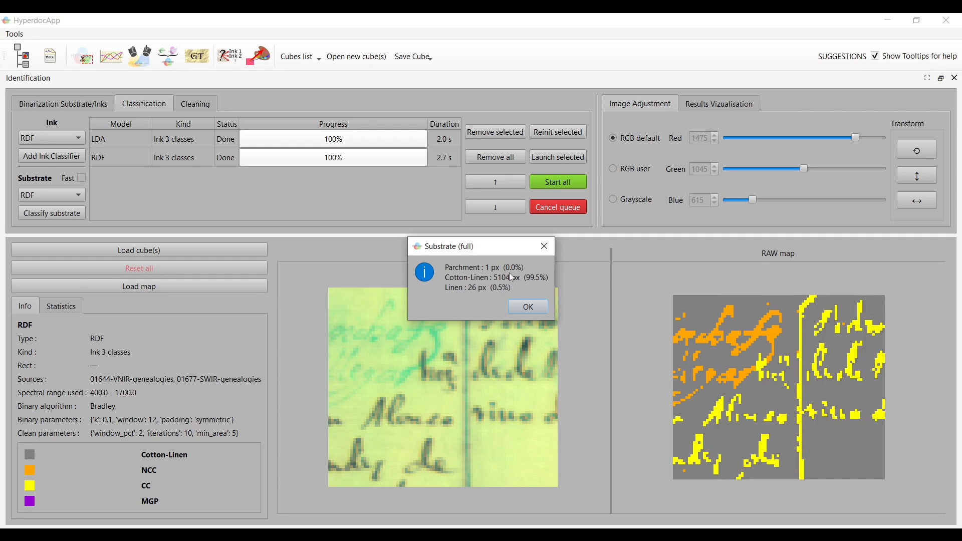
pyautogui.click(530, 306)
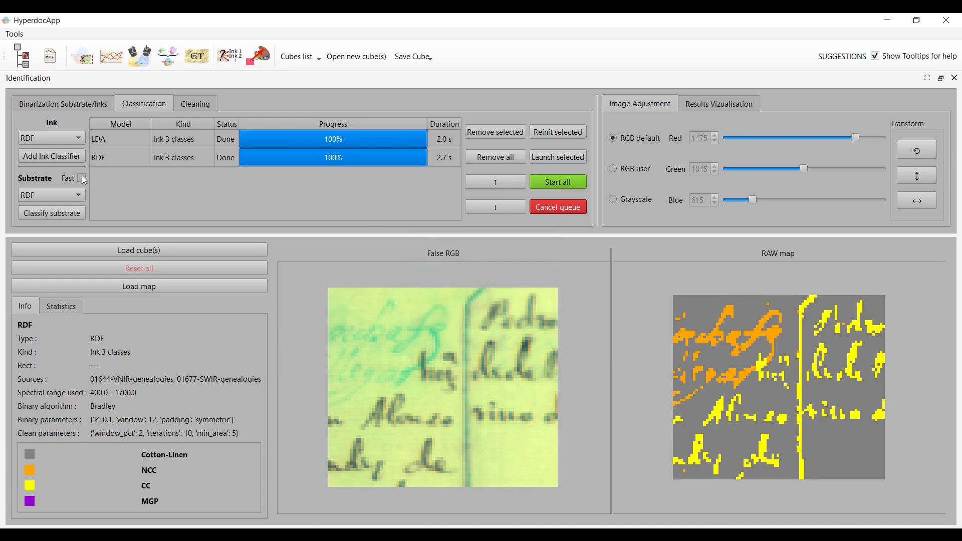
pyautogui.moveTo(81, 179)
# - Raise the result map transparency slightly to overlay the RDF map on the false RGB image, and display the cleaned map
pyautogui.click(719, 103)
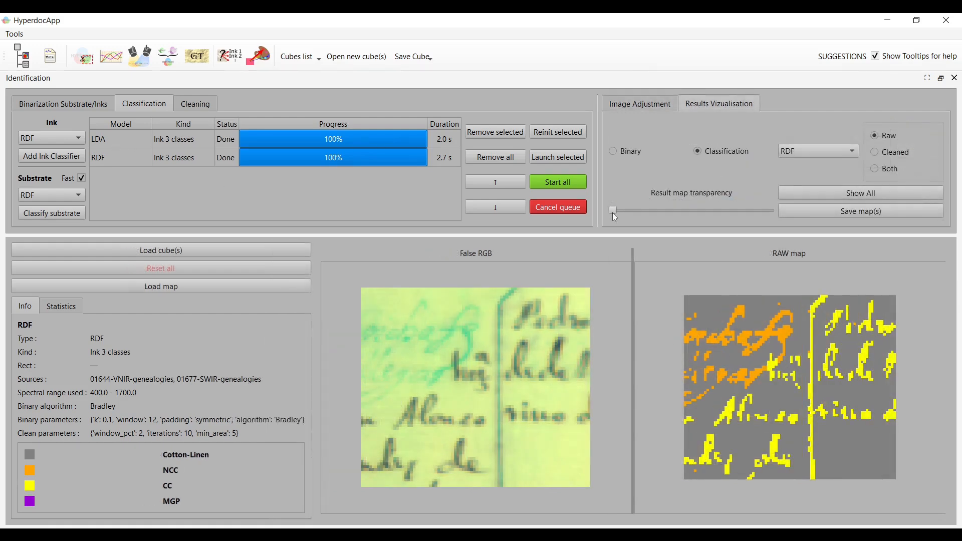
pyautogui.moveTo(614, 212); pyautogui.dragTo(637, 211)
pyautogui.click(876, 153)
# - Set up saving the raw LDA and RDF classification maps as HDF5 and PNG, keeping the proposed base name
pyautogui.click(855, 209)
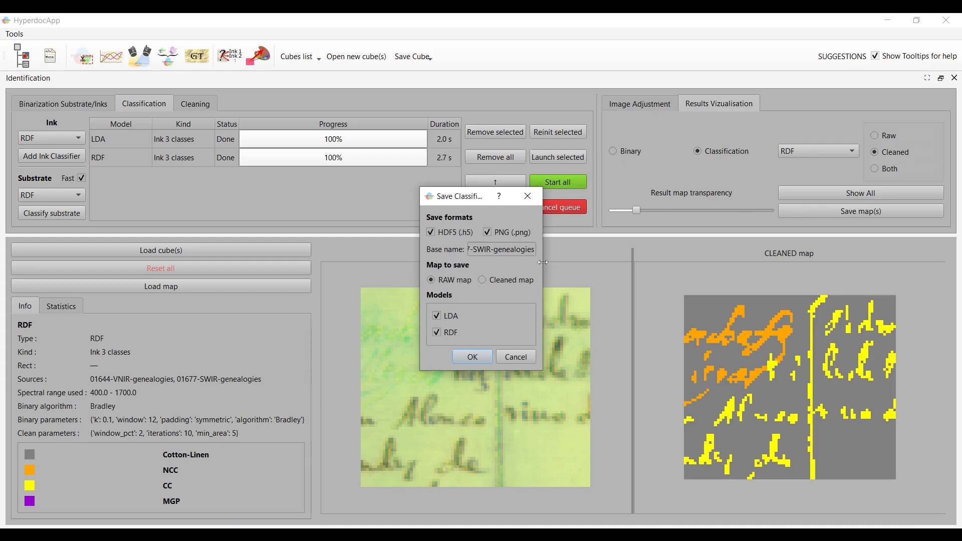
pyautogui.moveTo(543, 262); pyautogui.dragTo(766, 257)
pyautogui.moveTo(640, 249); pyautogui.dragTo(469, 249)
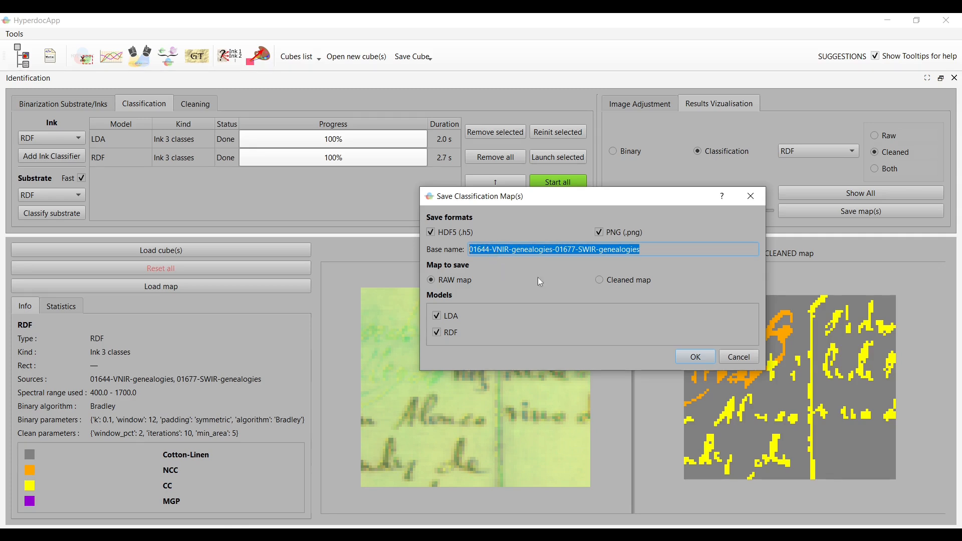
pyautogui.click(579, 249)
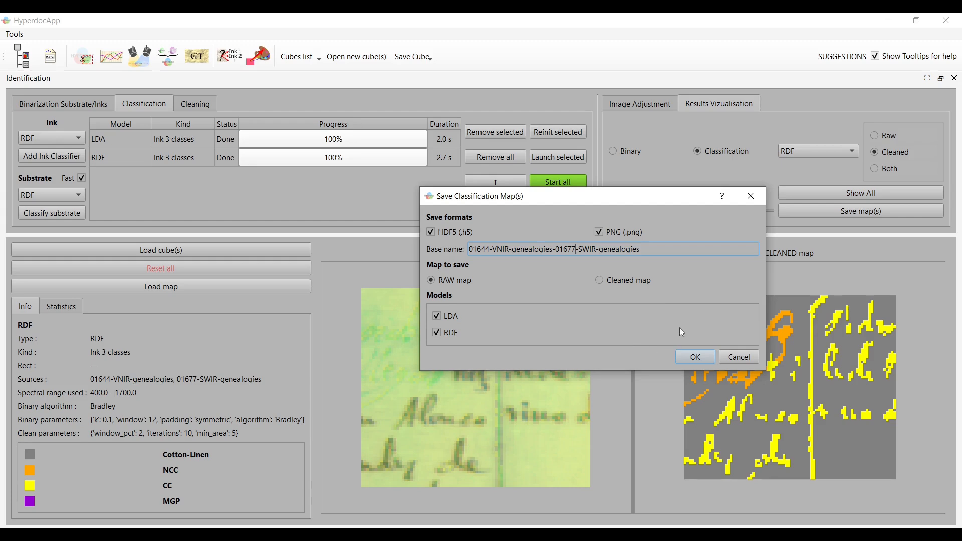
pyautogui.click(700, 357)
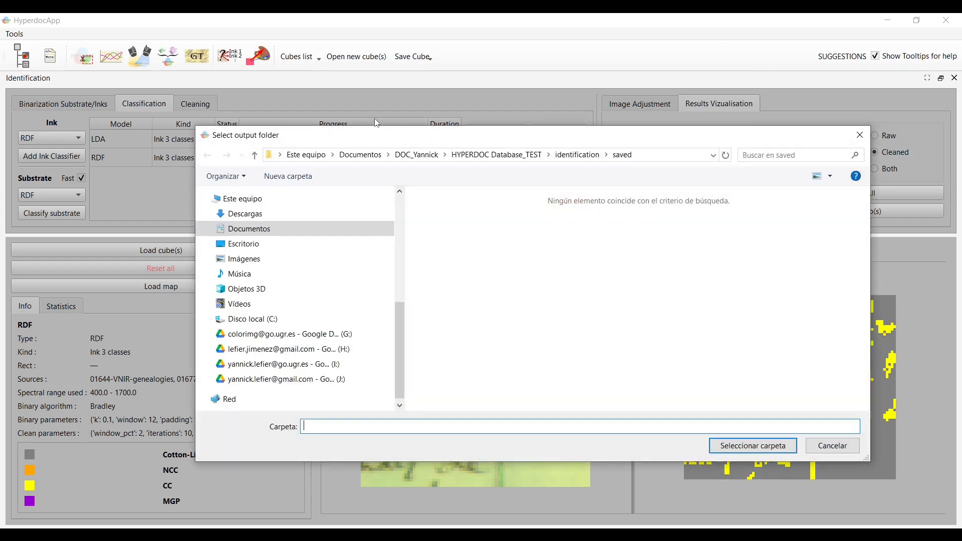
# - Create a folder named test inside the identification folder and save the classification maps there
pyautogui.click(581, 155)
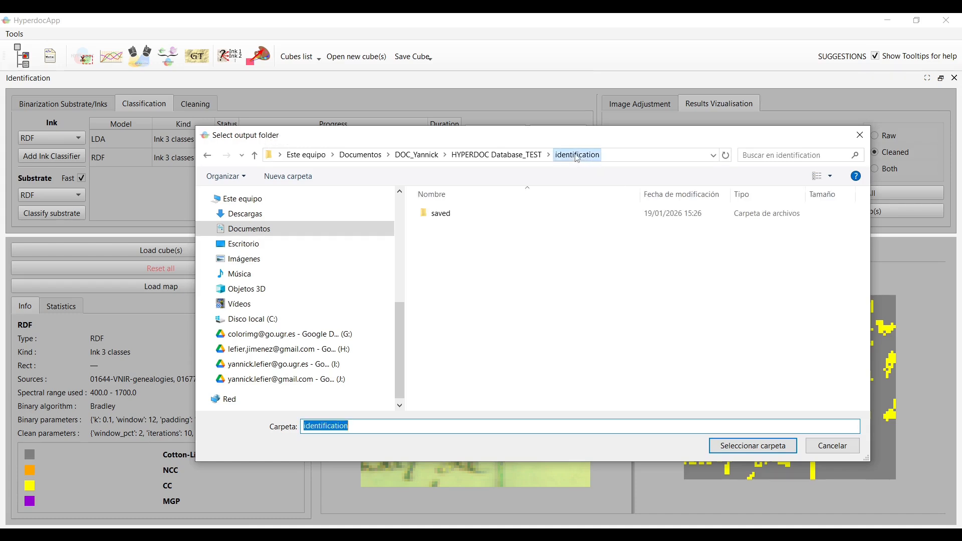
pyautogui.rightClick(496, 274)
pyautogui.moveTo(471, 407)
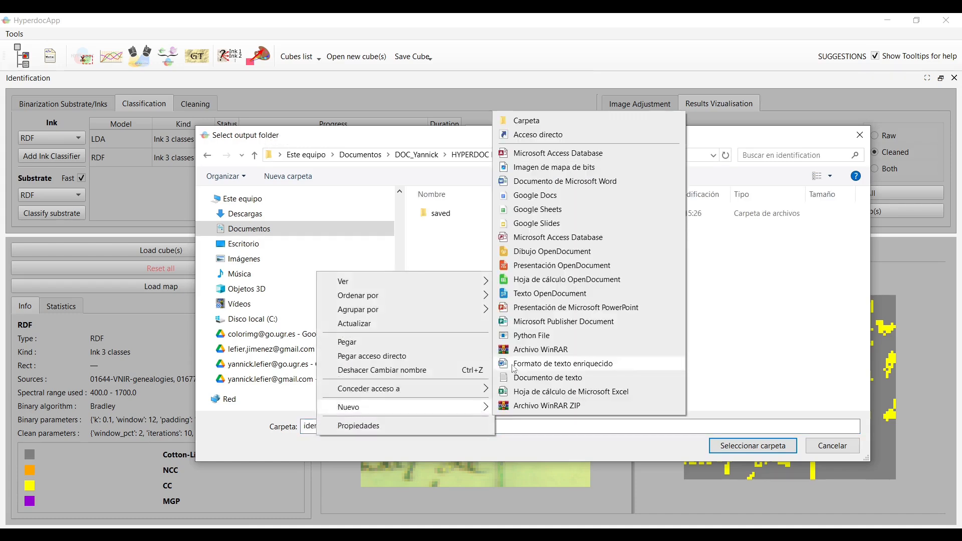
pyautogui.click(527, 120)
pyautogui.write('test')
pyautogui.press('Return')
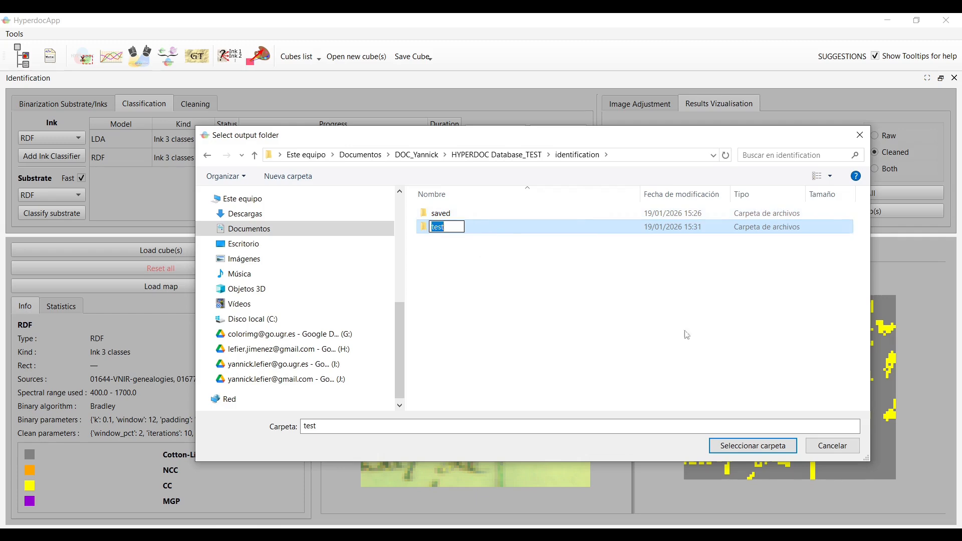
pyautogui.doubleClick(526, 226)
pyautogui.click(758, 445)
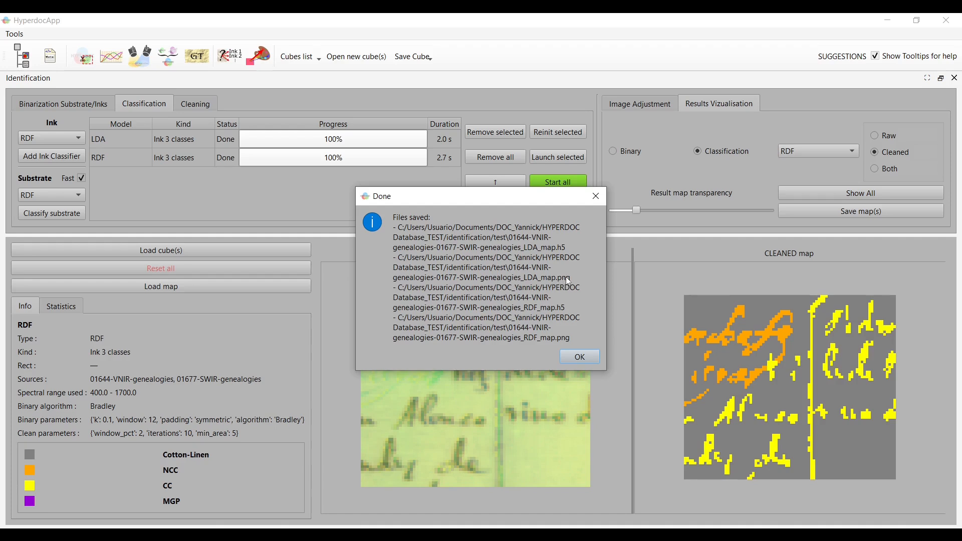
pyautogui.click(580, 358)
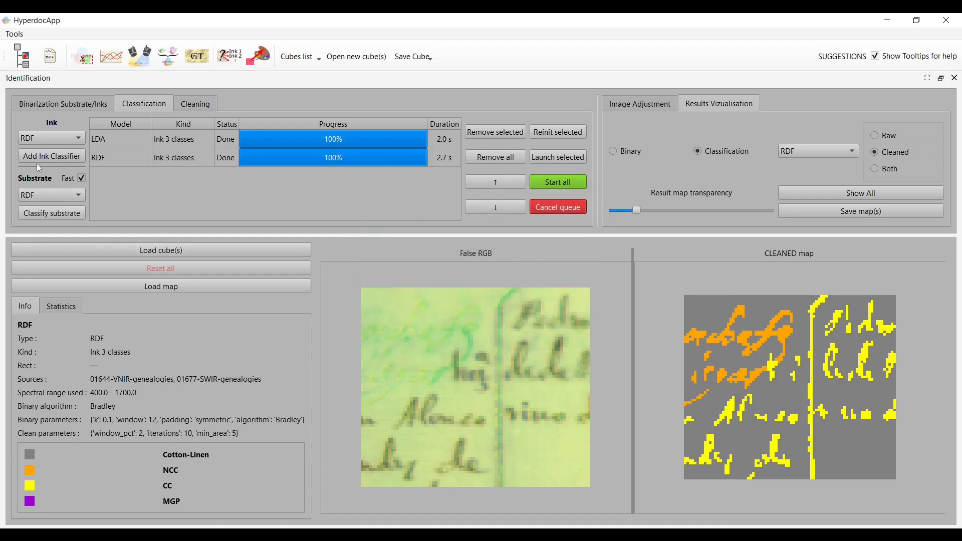
# - Load a 01644-VNIR/01677-SWIR genealogies classification map from the identification/saved folder, adding it to the queue again despite the duplicate model
pyautogui.click(170, 284)
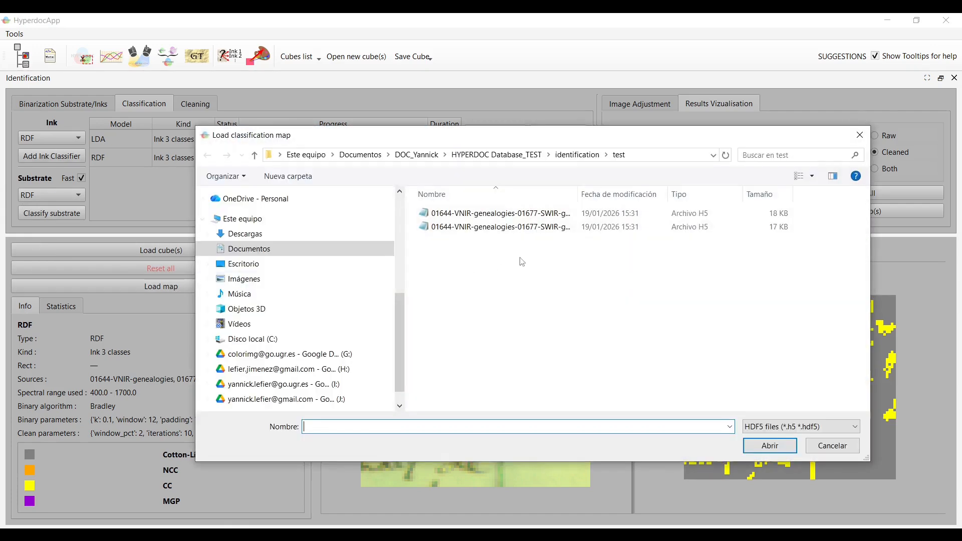
pyautogui.moveTo(577, 194); pyautogui.dragTo(677, 195)
pyautogui.click(592, 212)
pyautogui.click(579, 155)
pyautogui.doubleClick(465, 215)
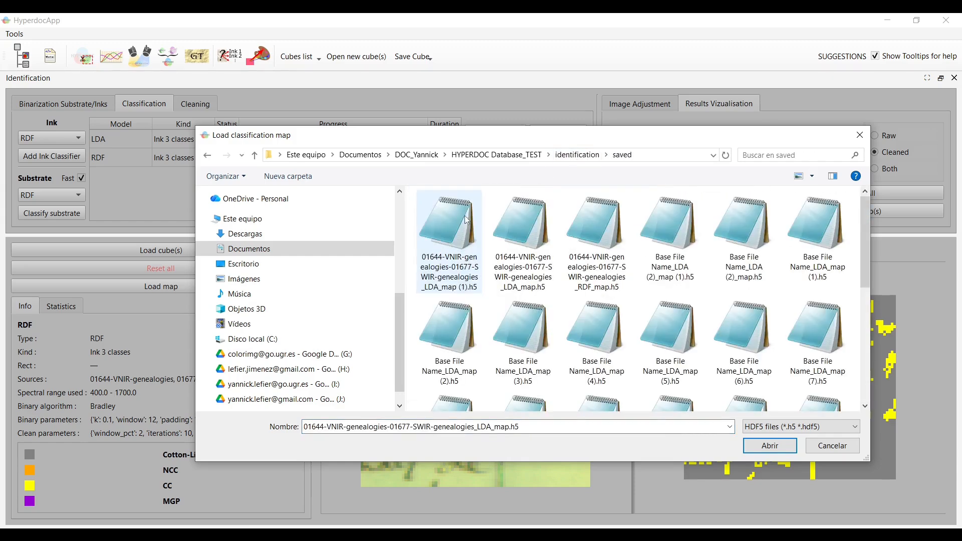
pyautogui.doubleClick(591, 250)
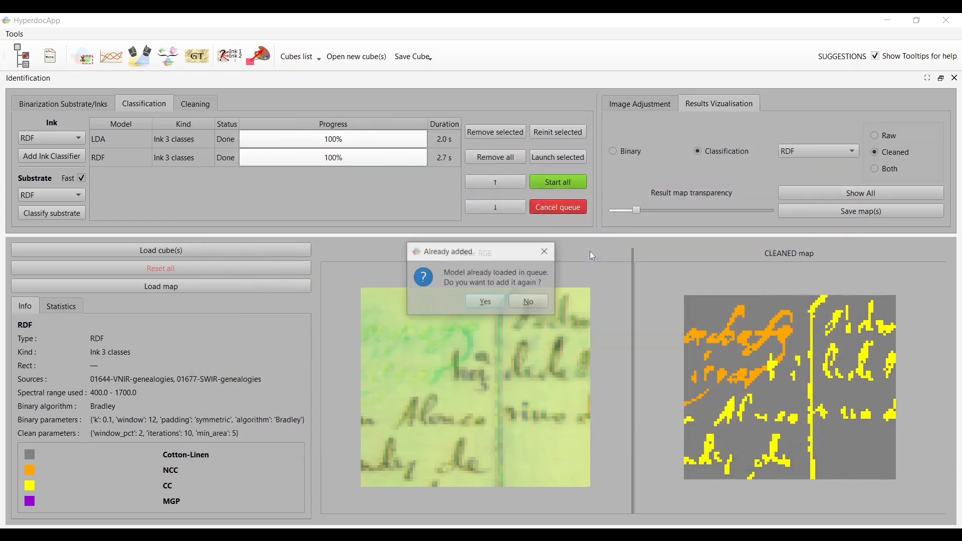
pyautogui.click(485, 301)
pyautogui.click(353, 174)
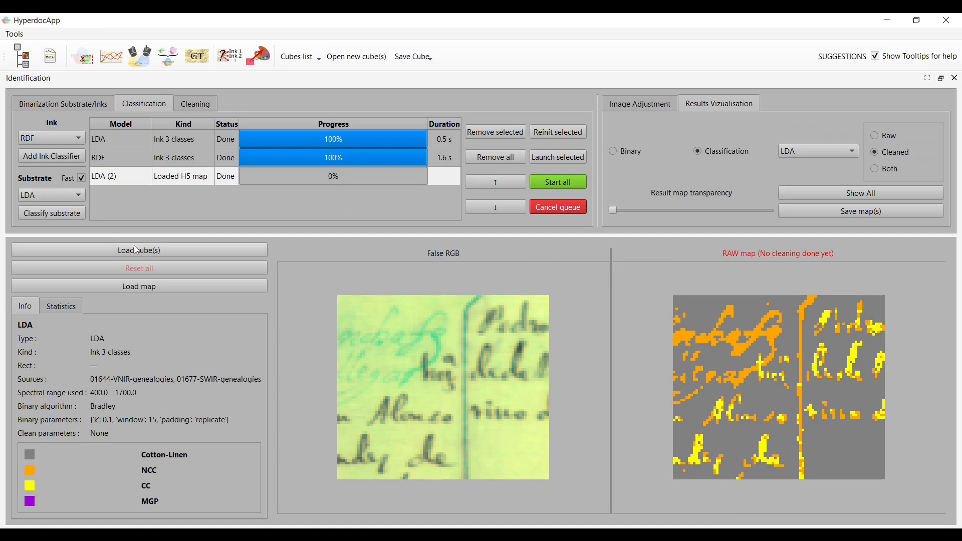
# - Discard the finished jobs and reload the data with only the 01644-VNIR-genealogies cube, removing the SWIR cube
pyautogui.click(143, 255)
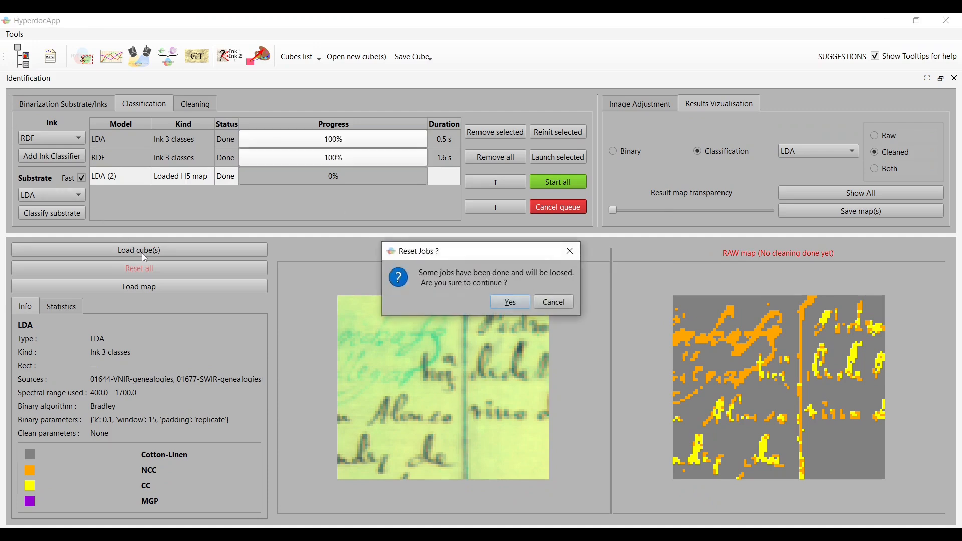
pyautogui.click(517, 300)
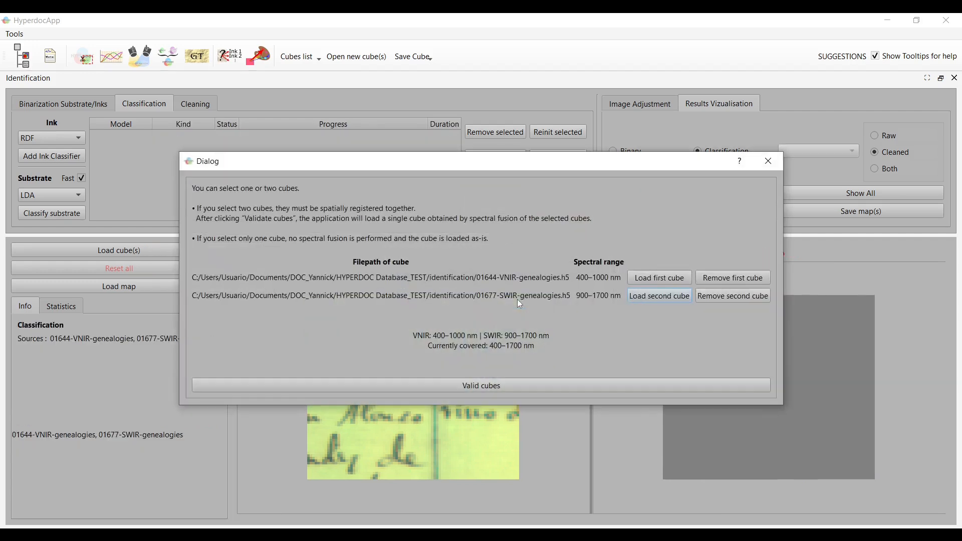
pyautogui.click(753, 298)
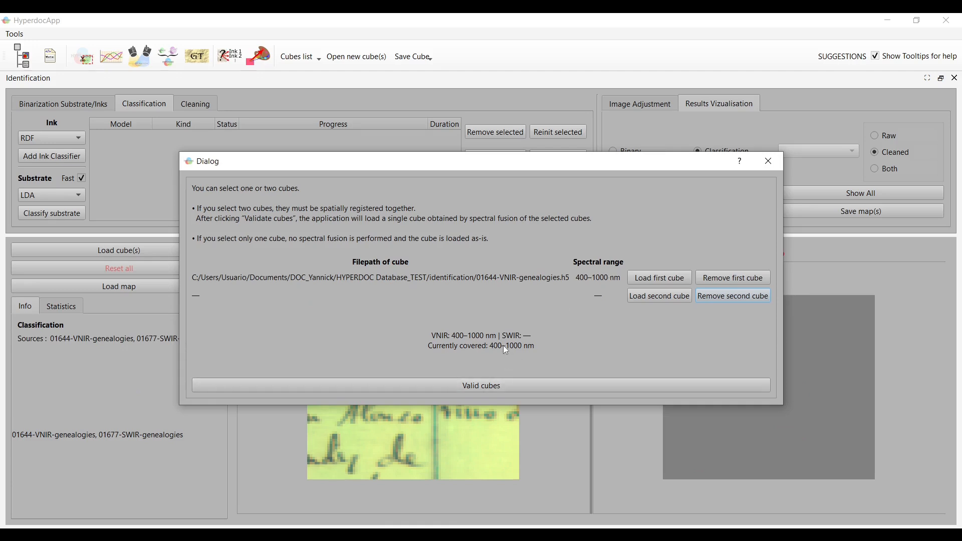
pyautogui.click(497, 386)
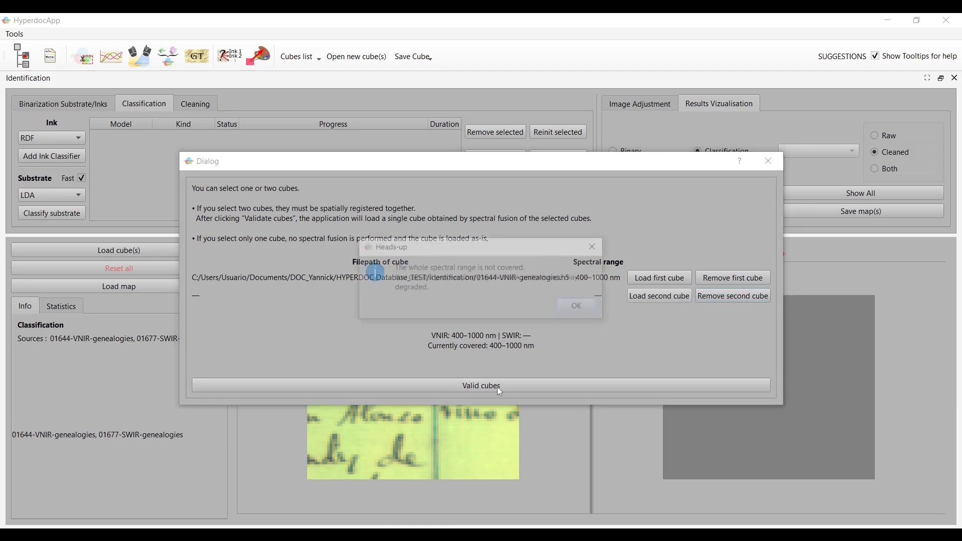
pyautogui.click(581, 308)
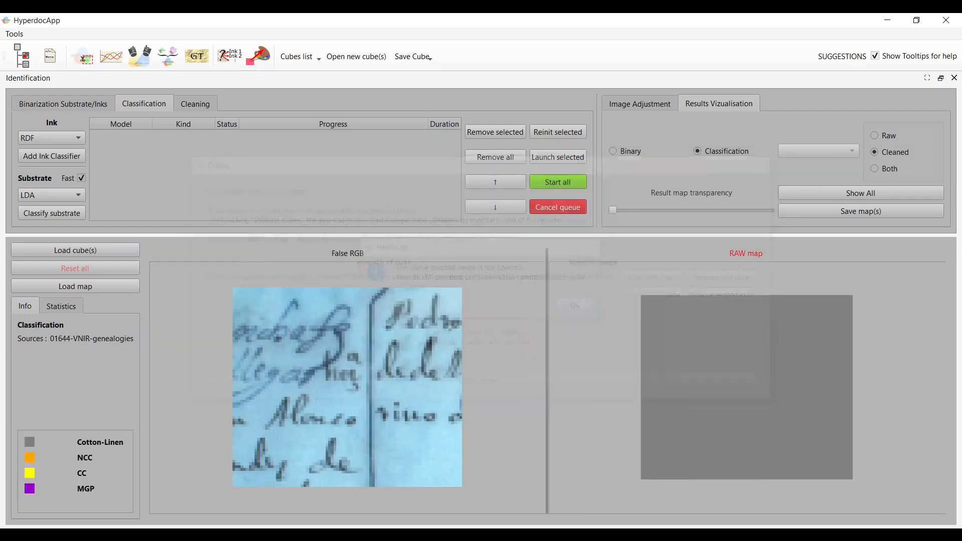
# - Binarize the VNIR cube using the Bradley algorithm with k 0.10, replicate padding, window 15 and automatic best band selection
pyautogui.scroll(-1, 348, 326)
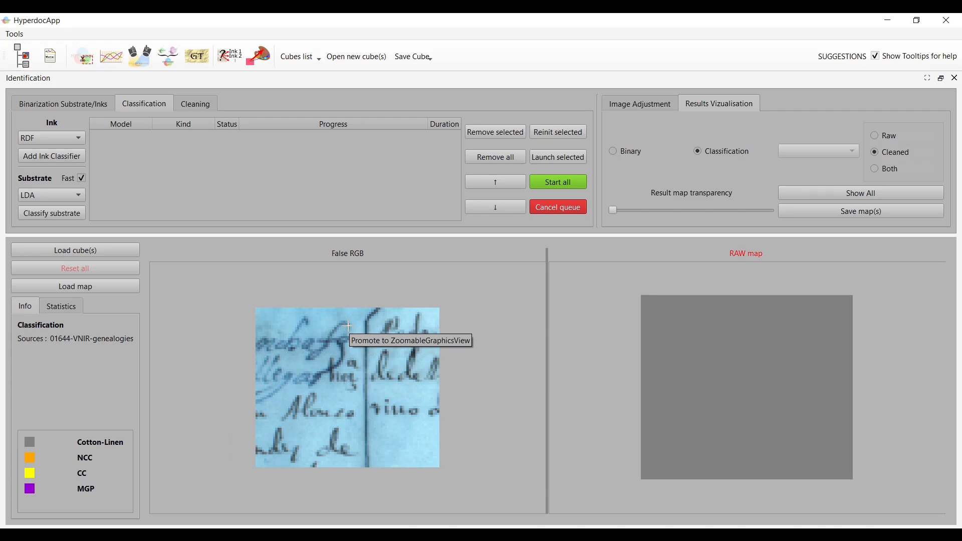
pyautogui.click(40, 106)
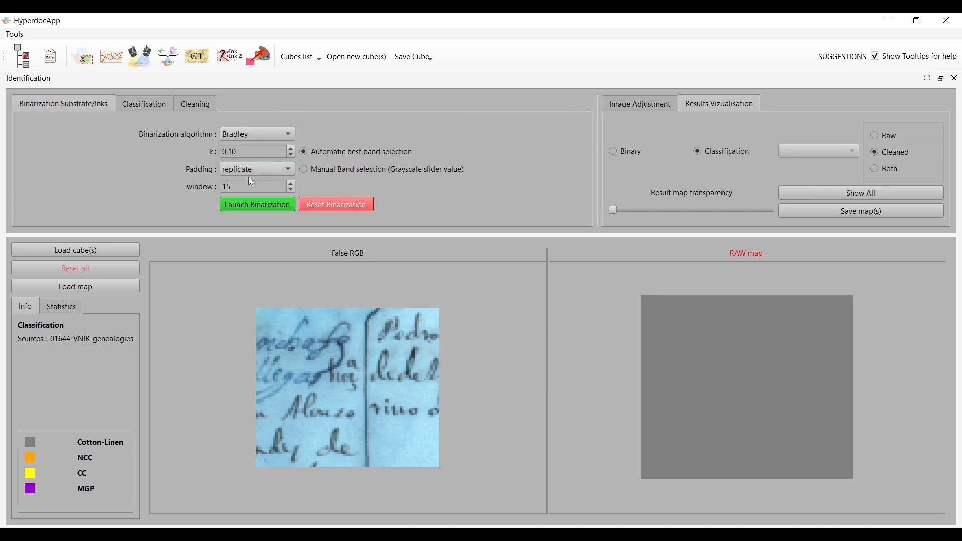
pyautogui.click(254, 206)
# - Add a KNN ink classifier to the classification job queue for the binarized 01644-VNIR-genealogies cube
pyautogui.click(145, 106)
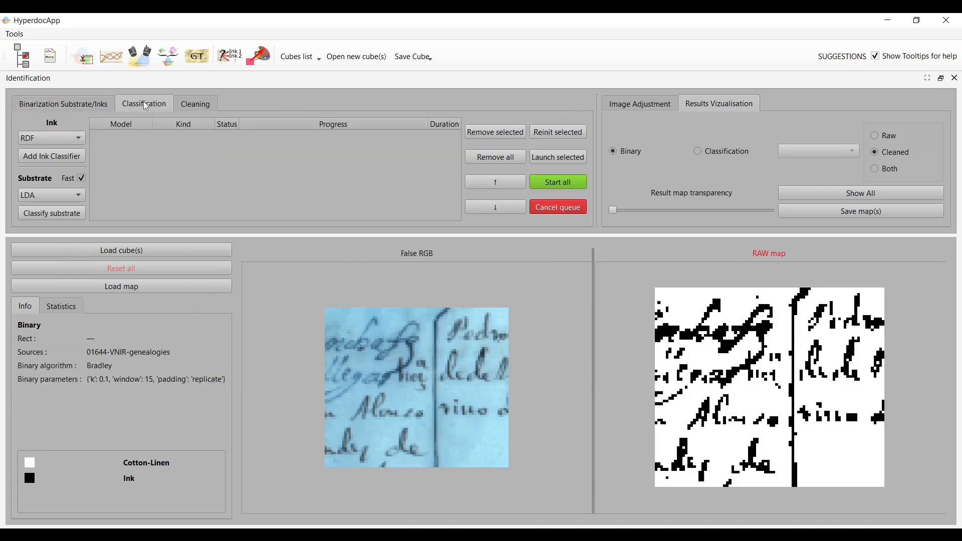
pyautogui.click(47, 142)
pyautogui.click(44, 110)
pyautogui.click(50, 140)
pyautogui.click(41, 154)
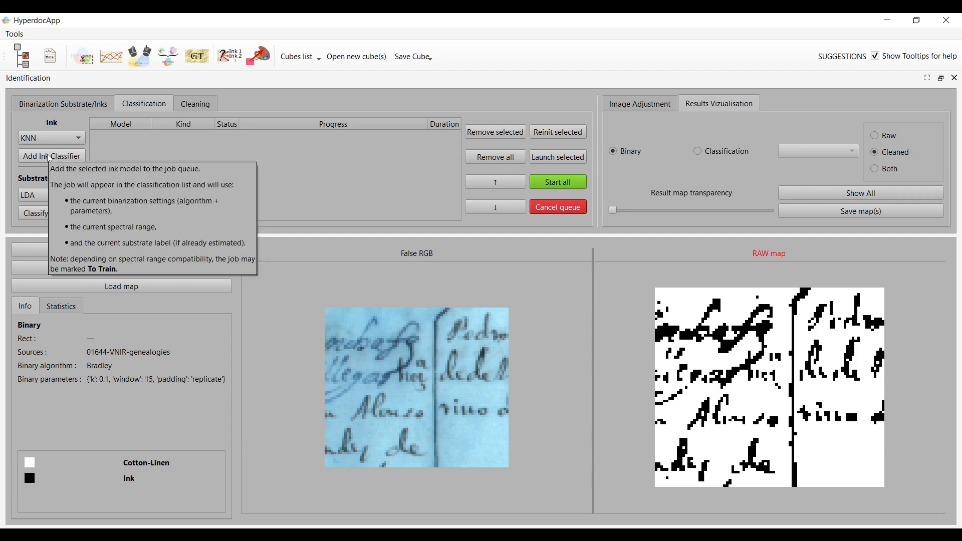
pyautogui.click(59, 157)
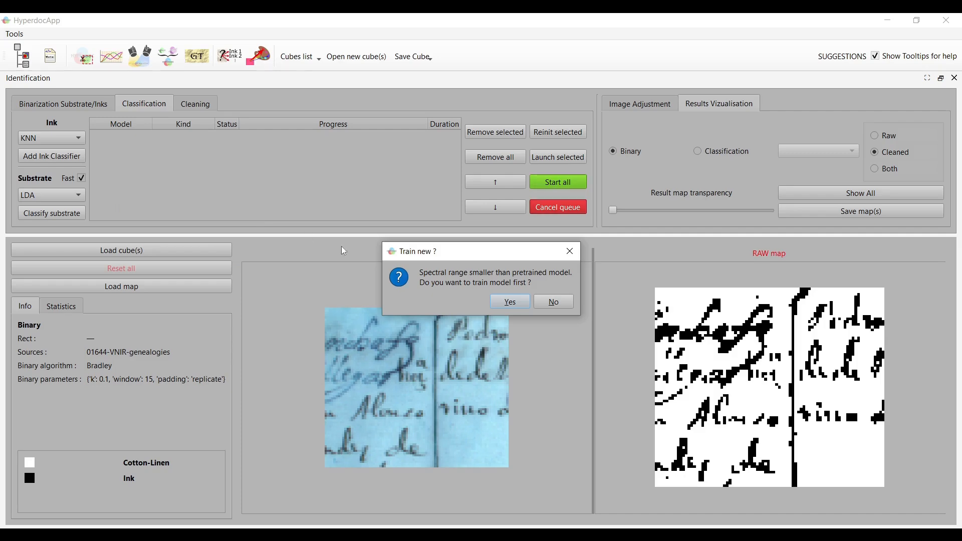
# - Agree to train a new model, save it as KNN_400-1000_test.joblib in the data folder, and launch the KNN job
pyautogui.click(508, 302)
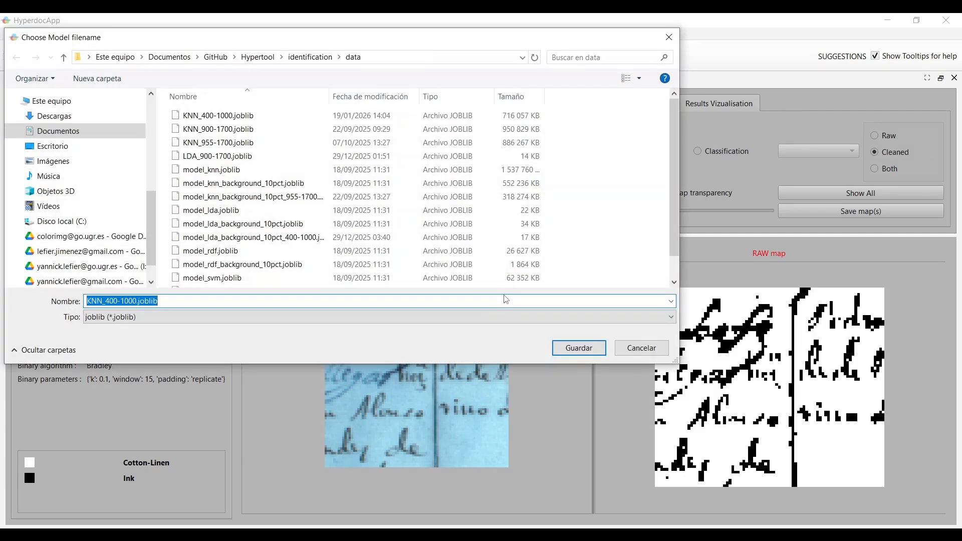
pyautogui.click(139, 301)
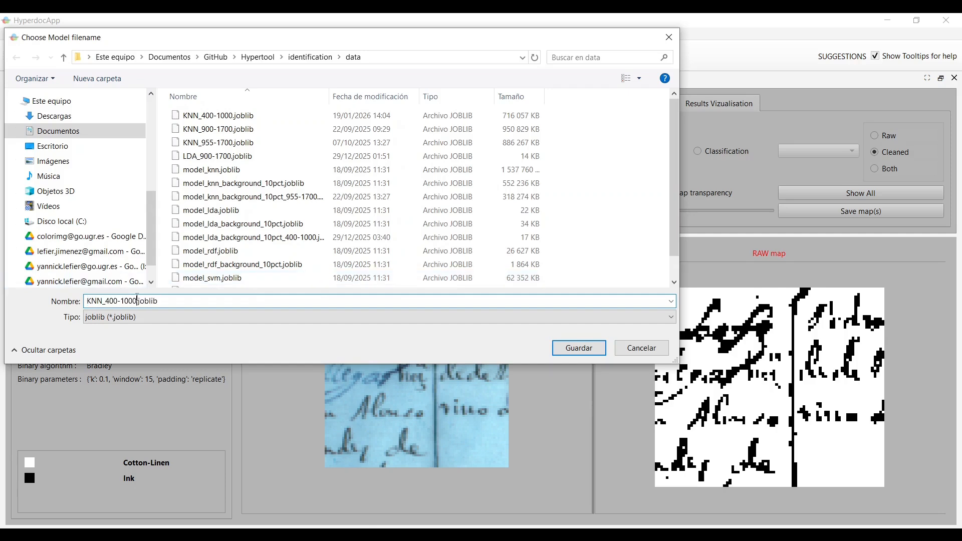
pyautogui.write('_test')
pyautogui.press('Return')
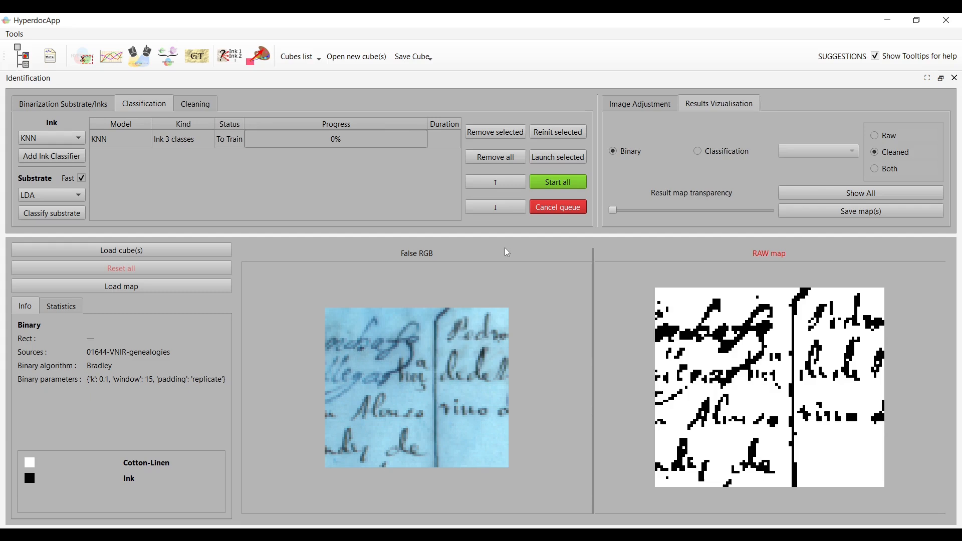
pyautogui.click(237, 142)
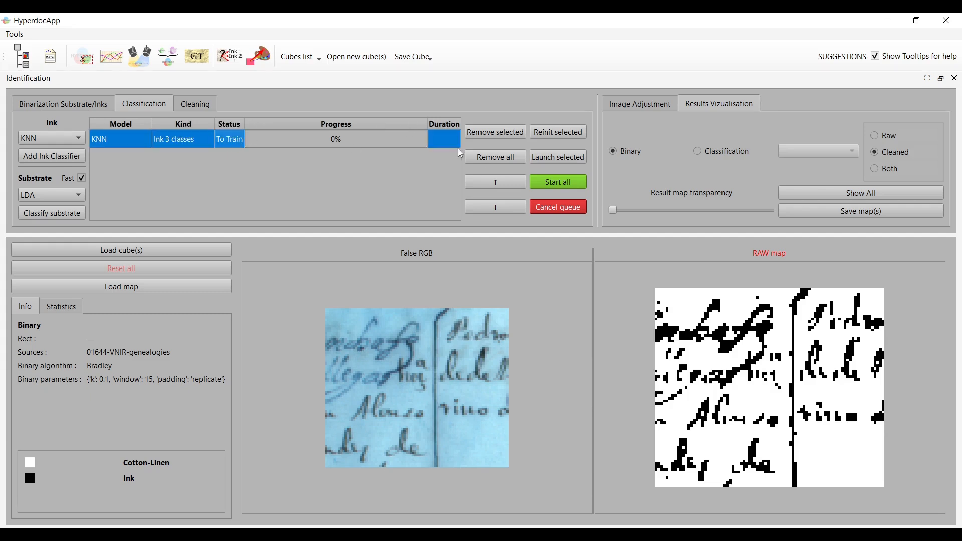
pyautogui.click(564, 160)
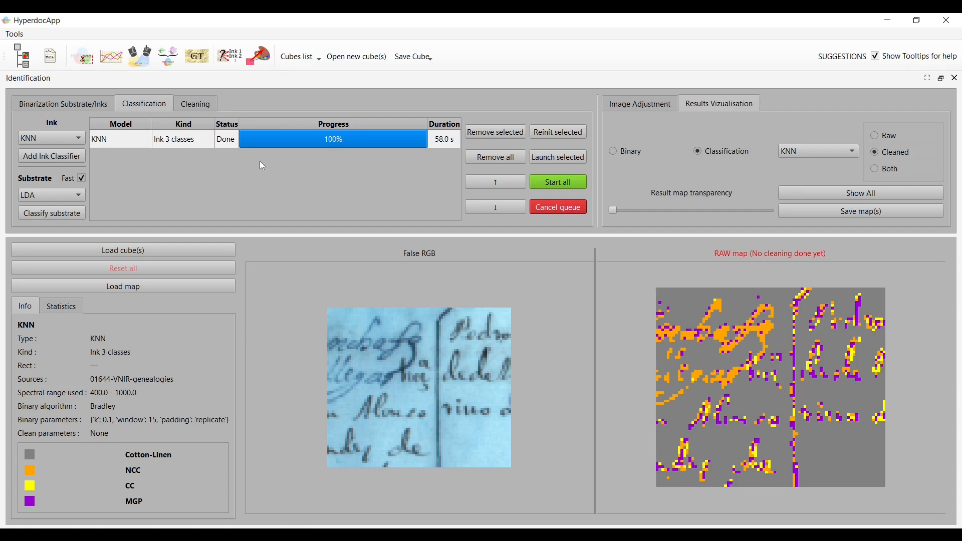
# - Load the trained model KNN_400-1000_test.joblib from disk as an additional ink classifier
pyautogui.click(72, 138)
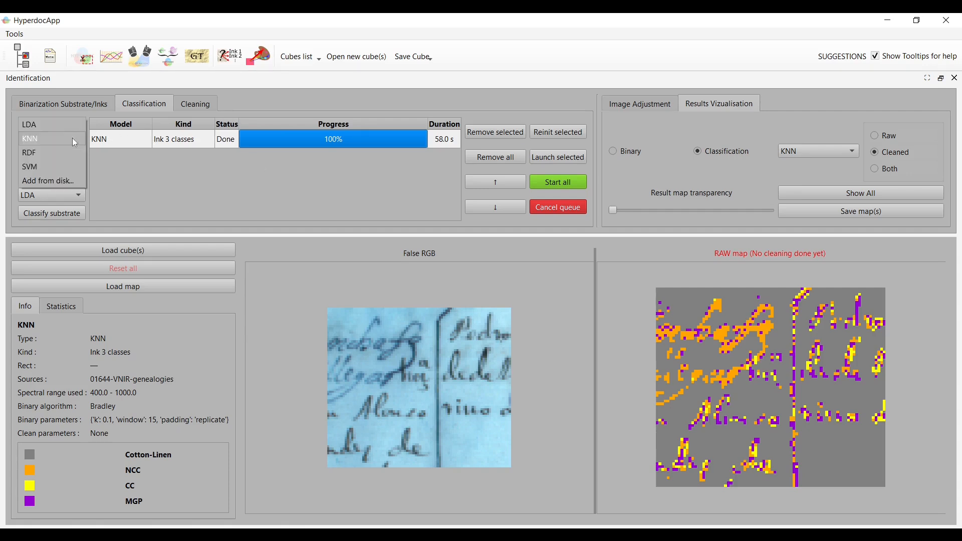
pyautogui.click(50, 181)
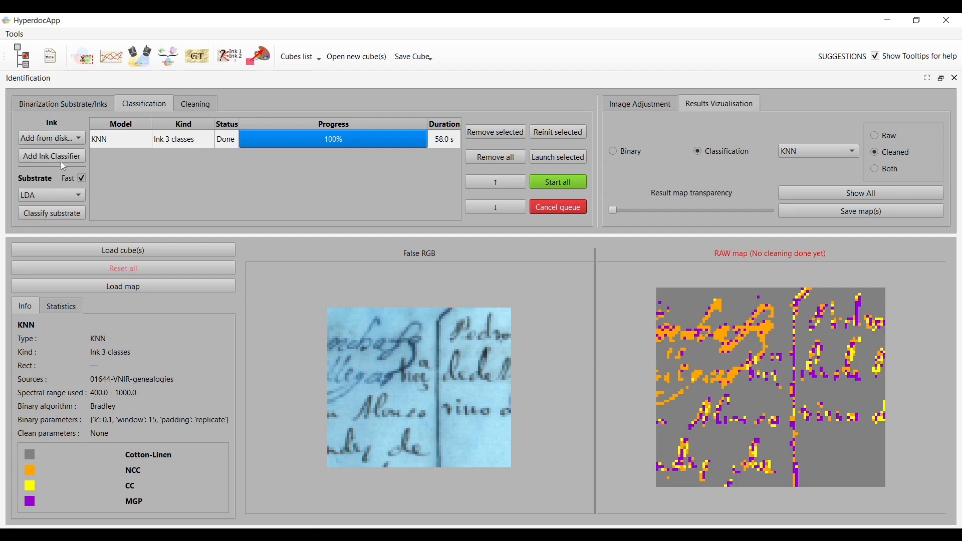
pyautogui.click(63, 159)
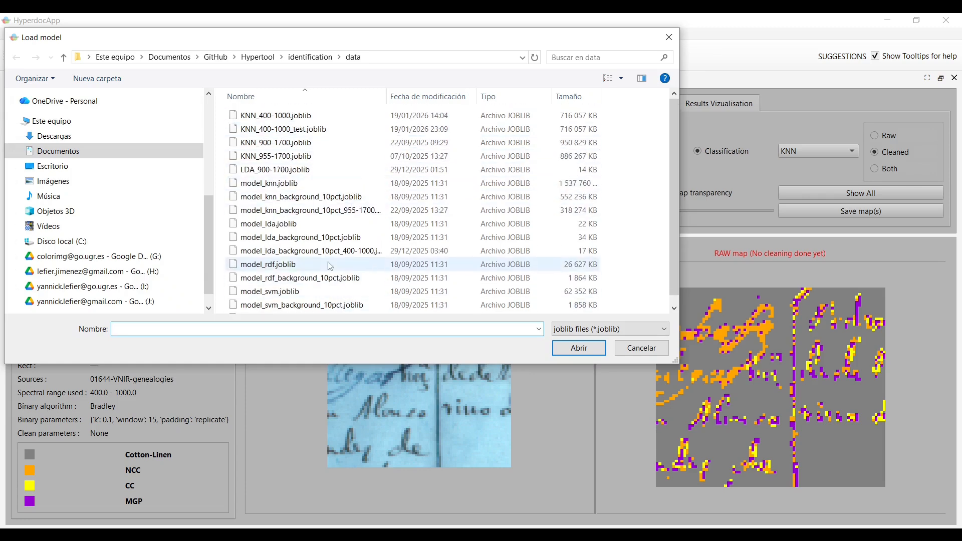
pyautogui.click(316, 130)
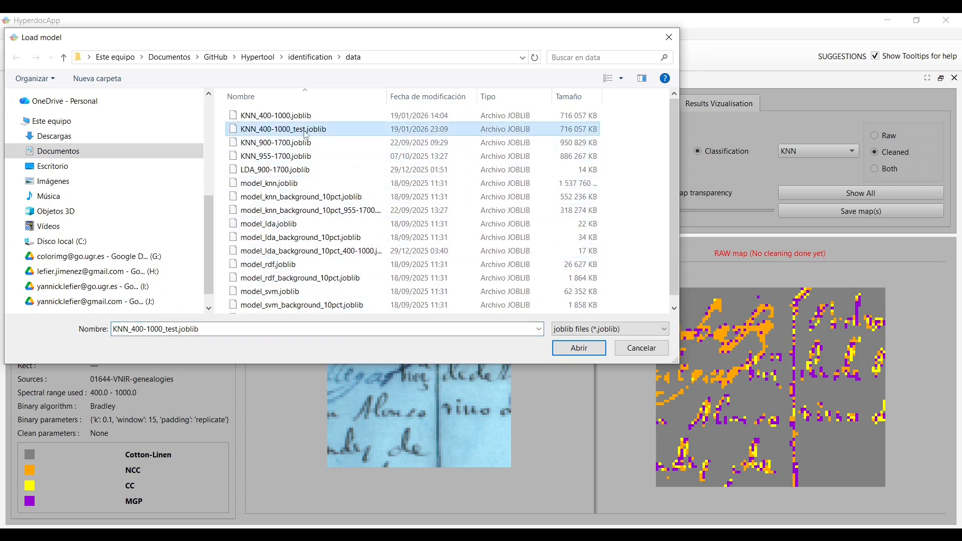
pyautogui.doubleClick(299, 131)
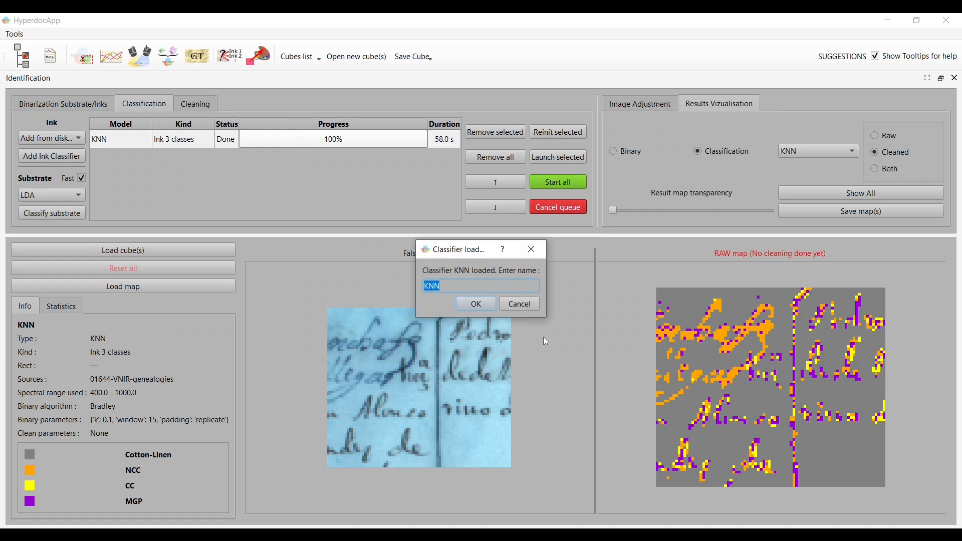
# - Name the loaded classifier KNN_test and launch its queued job
pyautogui.click(483, 288)
pyautogui.write('_test')
pyautogui.press('Return')
pyautogui.click(352, 162)
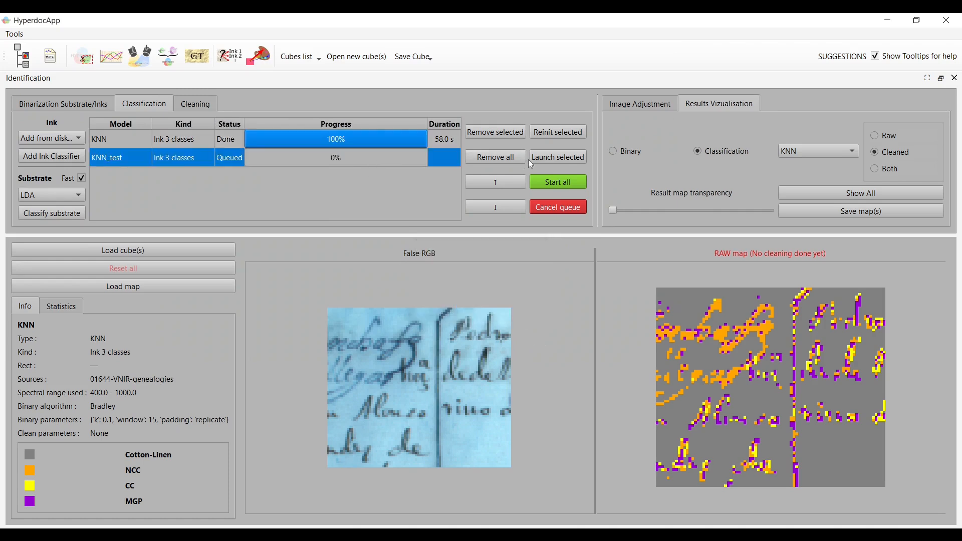
pyautogui.click(547, 159)
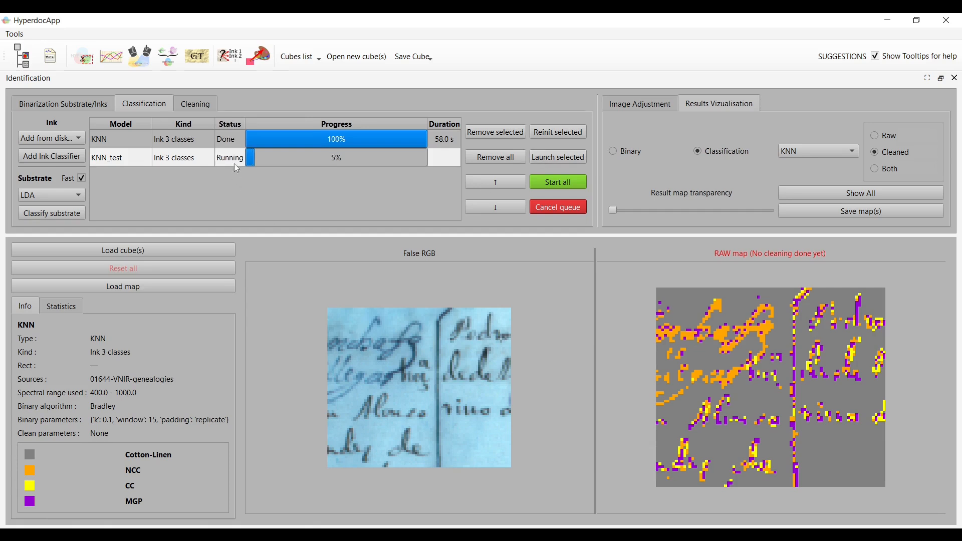
# - Draw a small rectangle in the False RGB image where the green flourish crosses the dark letter, and run the Bradley binarization
pyautogui.scroll(-1, 840, 154)
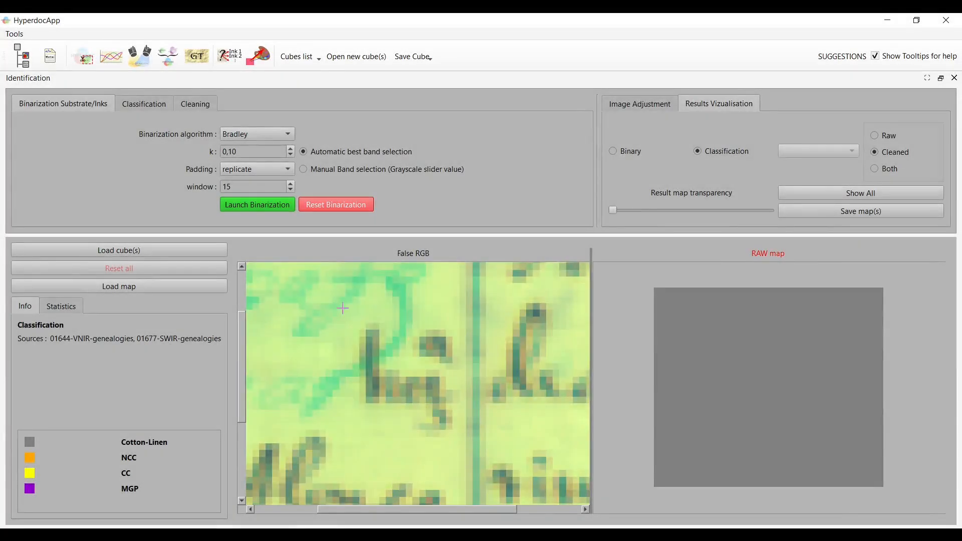
pyautogui.scroll(-2, 369, 317)
pyautogui.scroll(3, 391, 353)
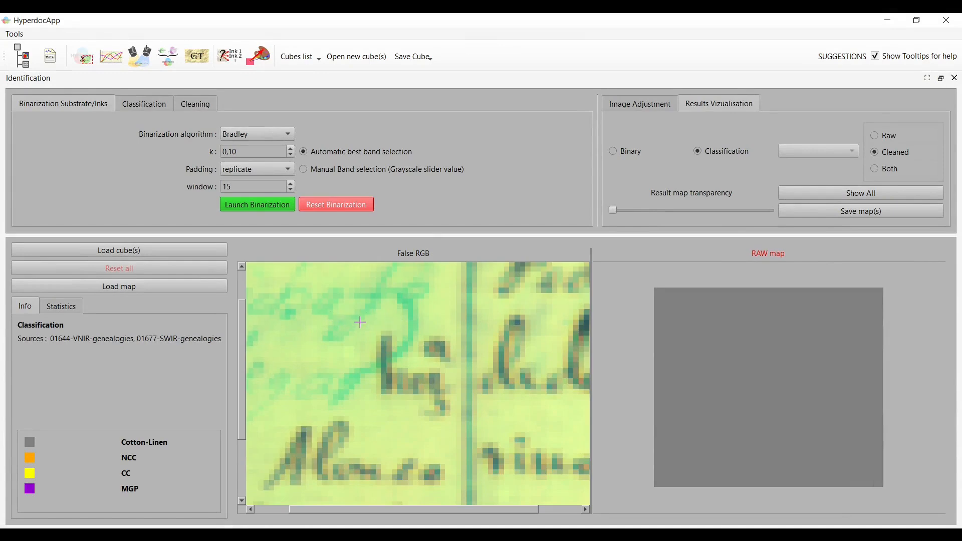
pyautogui.moveTo(355, 320); pyautogui.dragTo(416, 403)
pyautogui.click(260, 204)
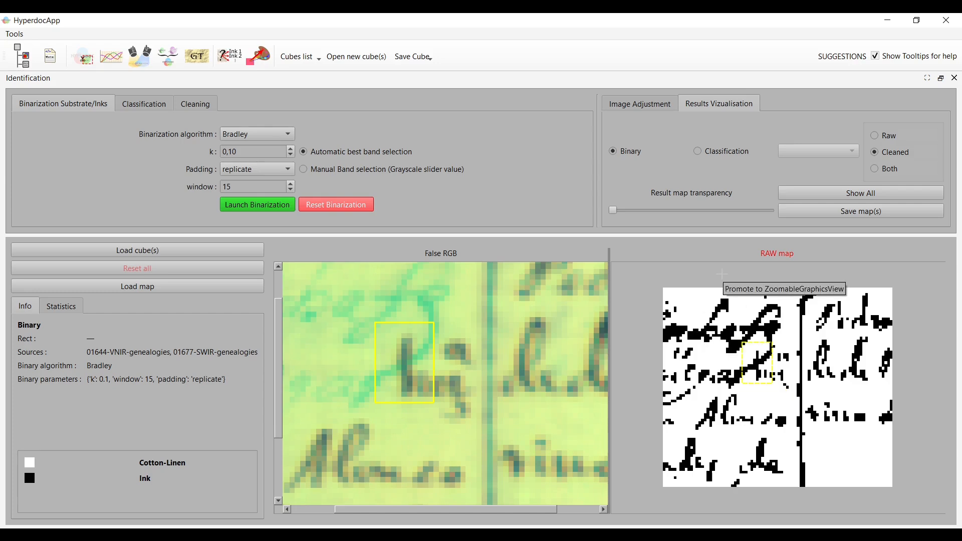
# - Queue a KNN ink classifier, launch it on the selected rectangle, and display the classification map
pyautogui.click(148, 105)
pyautogui.click(58, 138)
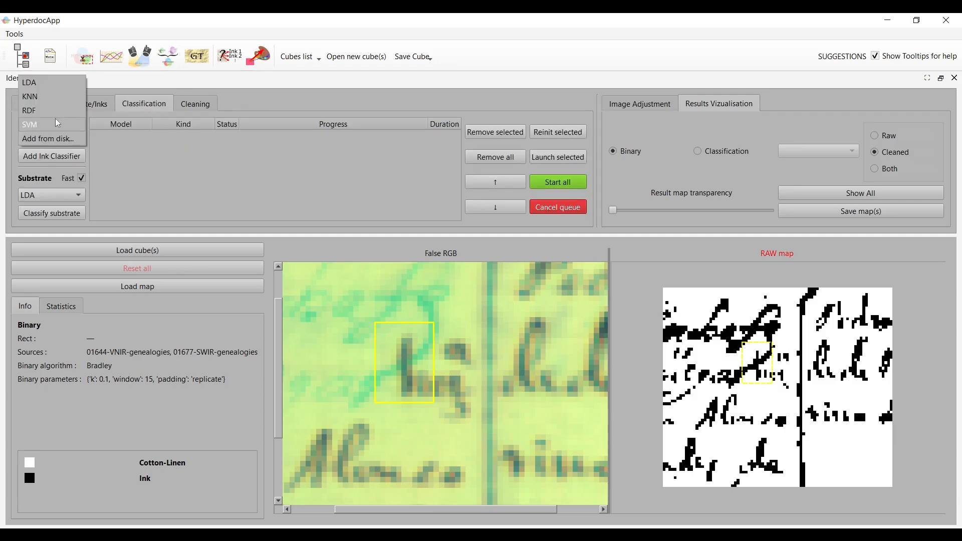
pyautogui.click(55, 94)
pyautogui.click(54, 160)
pyautogui.click(448, 144)
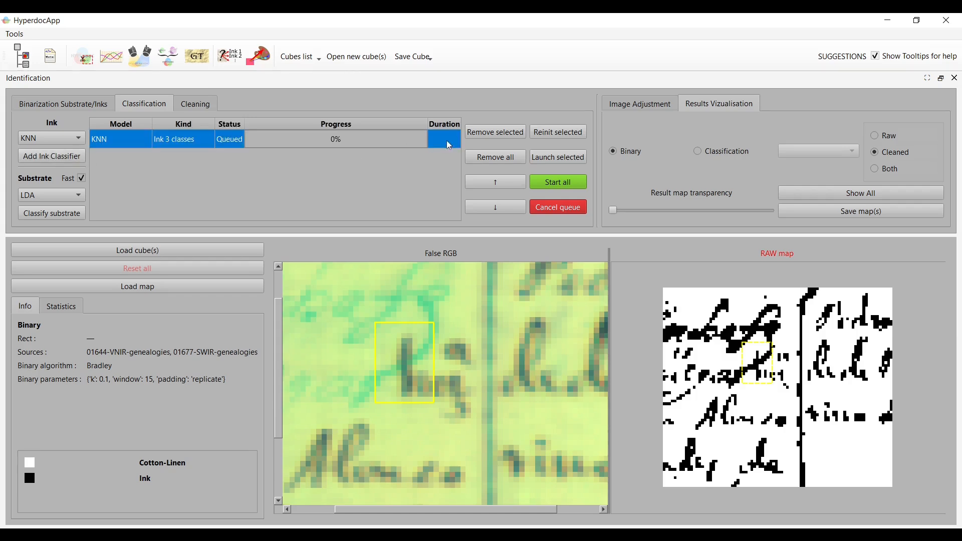
pyautogui.click(569, 162)
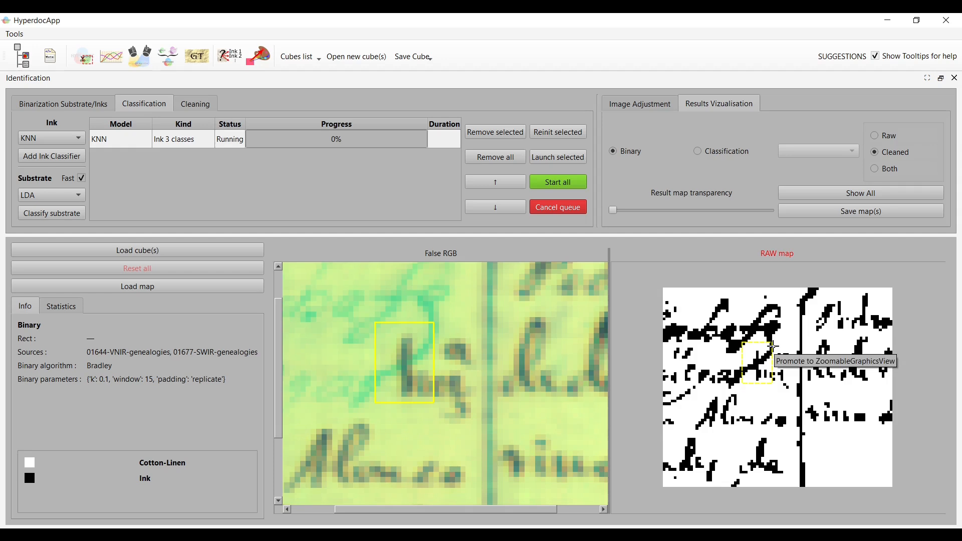
pyautogui.click(721, 152)
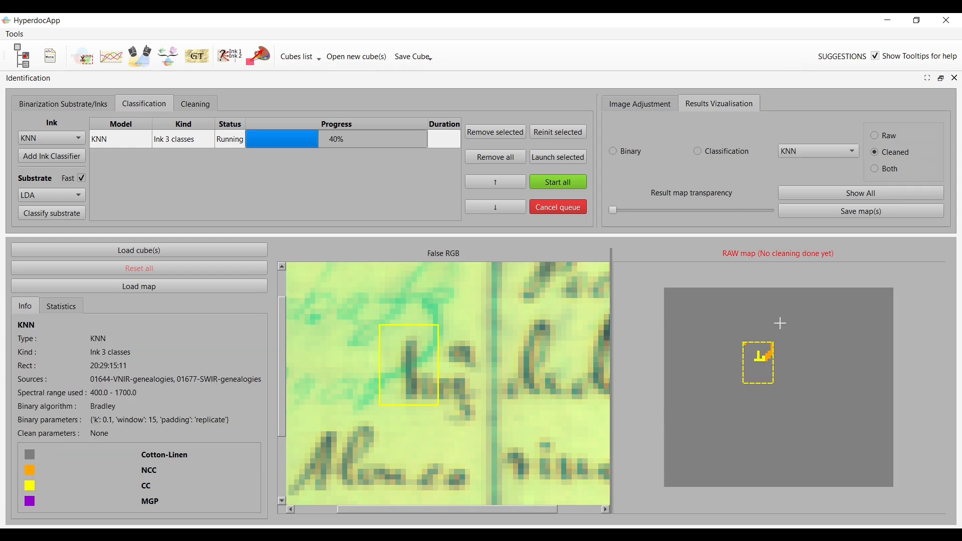